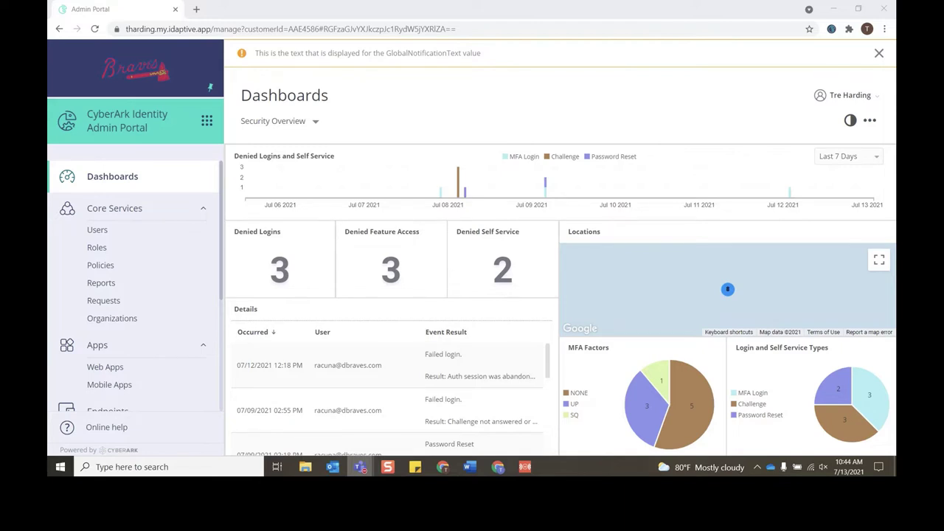
# Step: Open the Company Twitter web app's Workflow settings from the web applications list
pyautogui.click(191, 369)
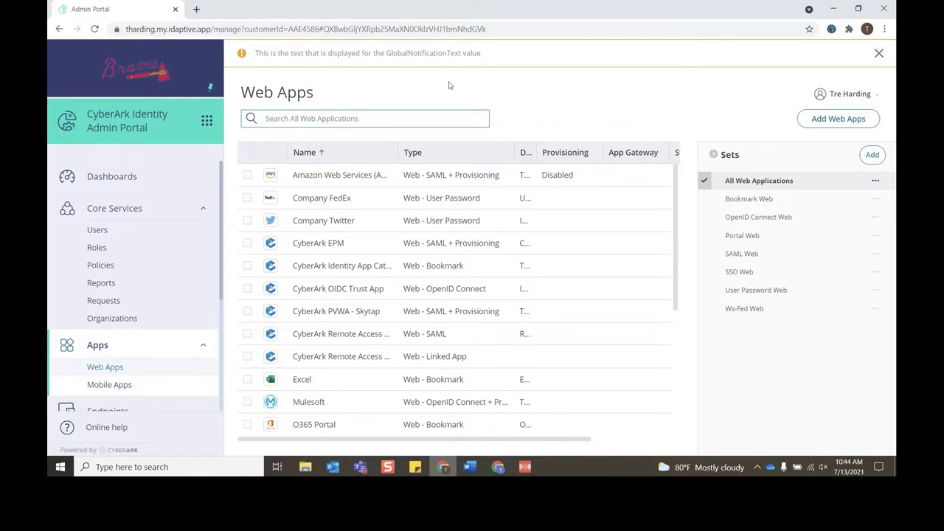
pyautogui.click(345, 226)
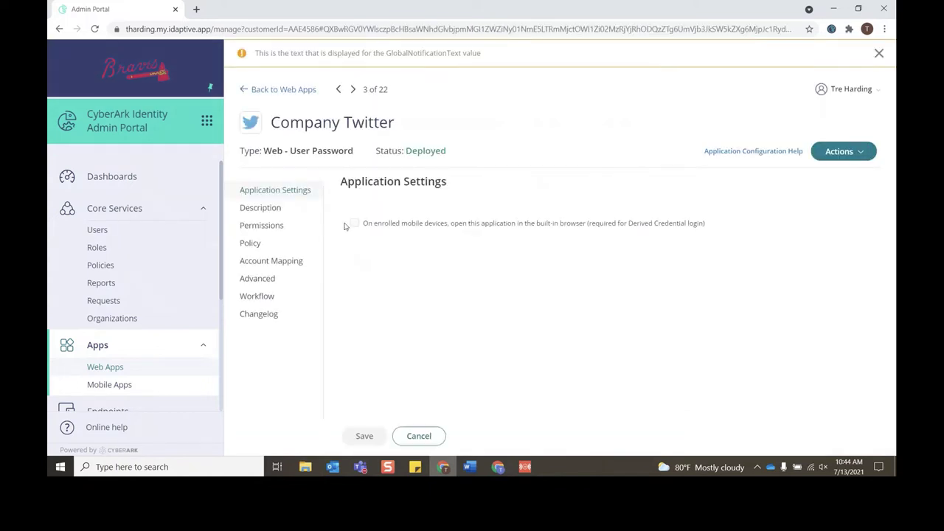
pyautogui.click(292, 299)
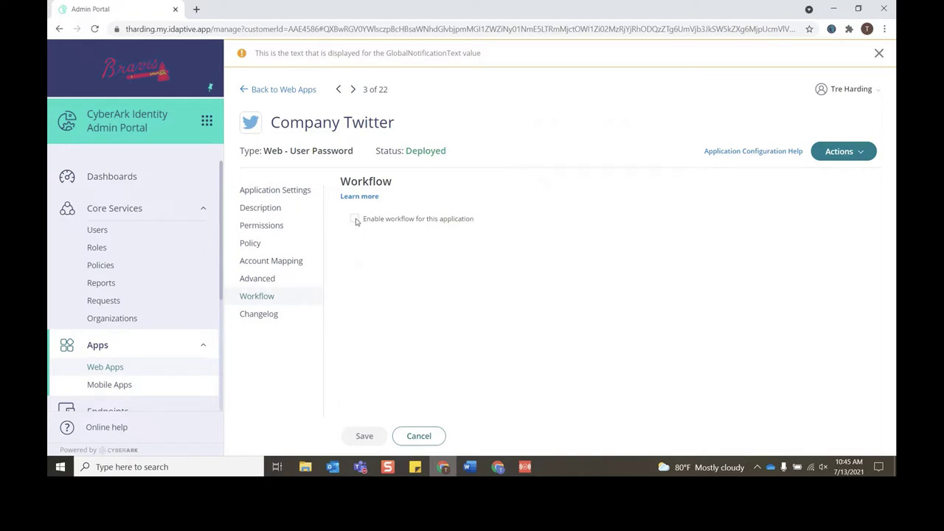
# Step: Enable Company Twitter's workflow with Requestor's Manager as approver, routing to a user or role when there's no manager
pyautogui.click(355, 219)
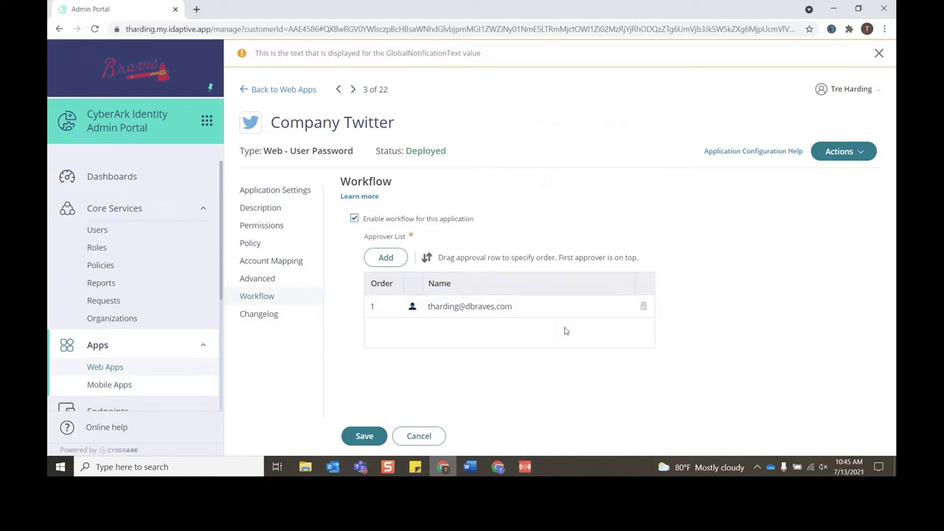
pyautogui.click(644, 308)
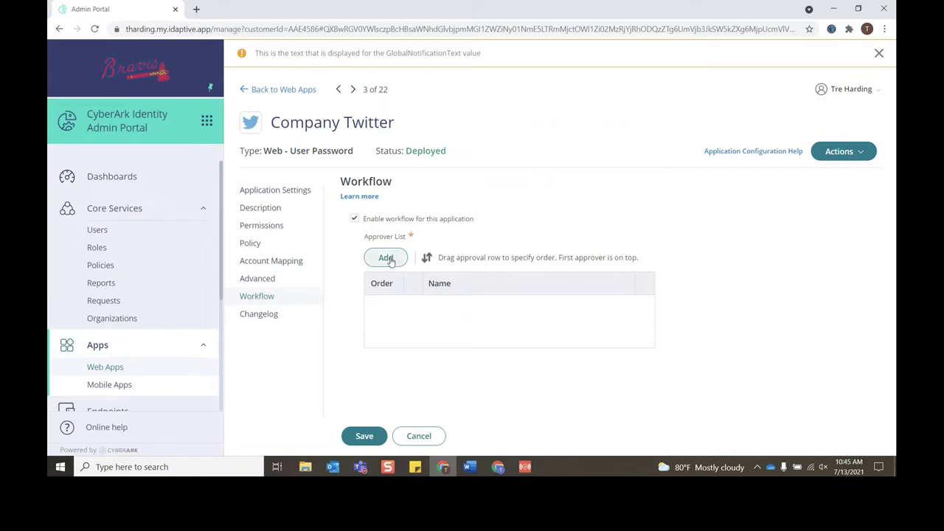
pyautogui.click(389, 258)
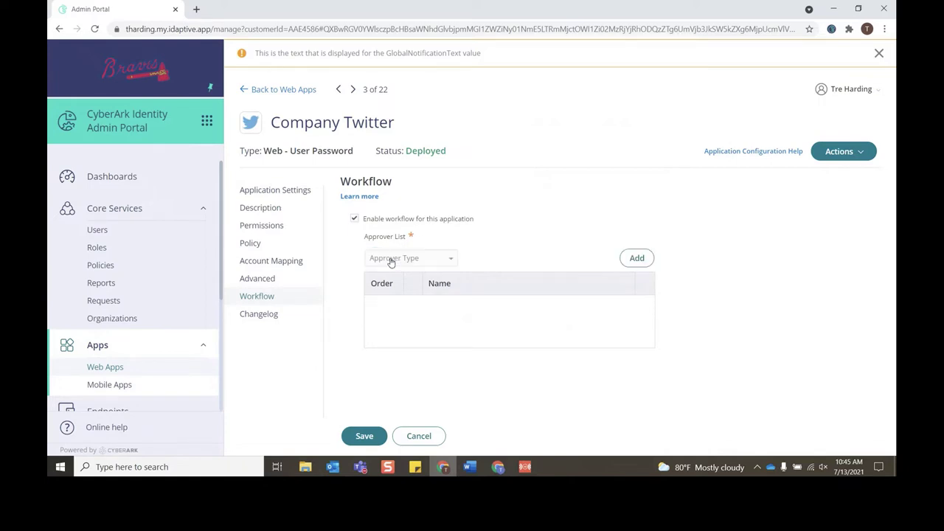
pyautogui.click(452, 260)
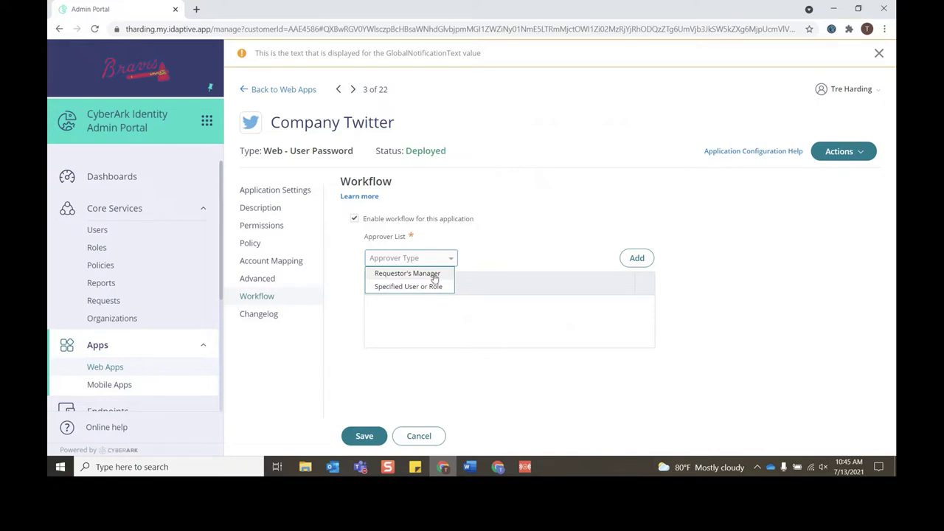
pyautogui.click(434, 274)
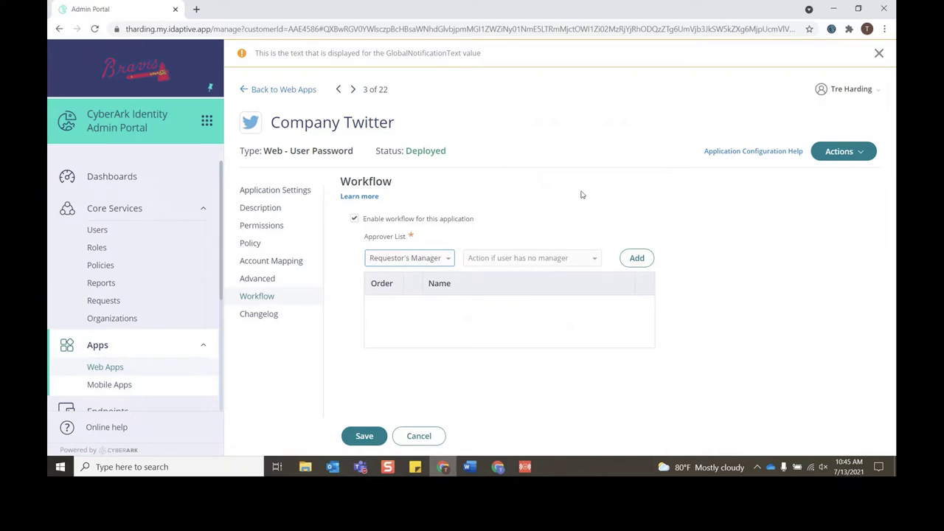
pyautogui.click(594, 258)
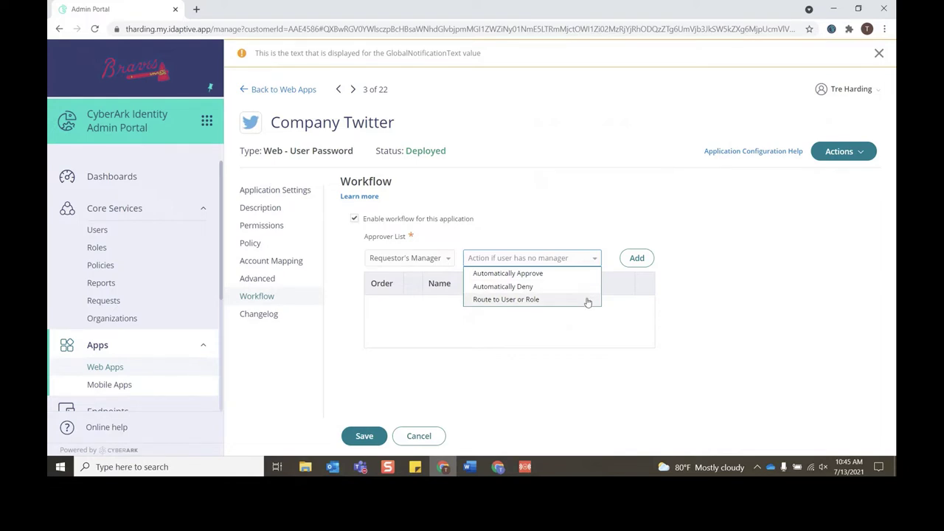
pyautogui.click(587, 303)
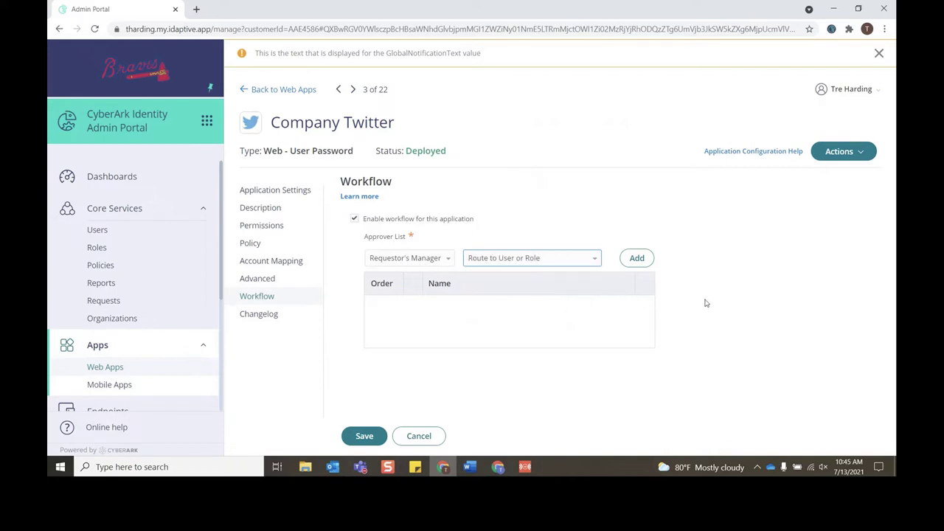
# Step: Search for the admin user and add them as the no-manager fallback approver
pyautogui.click(643, 264)
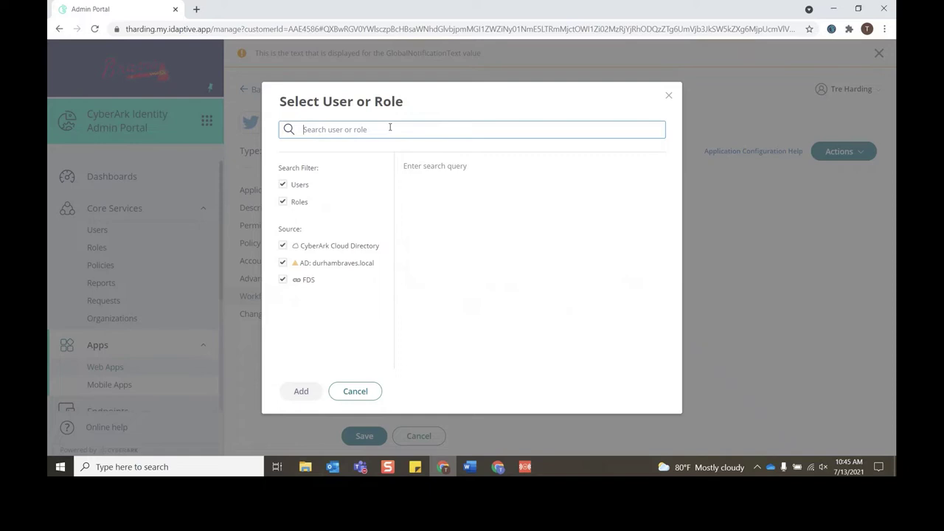
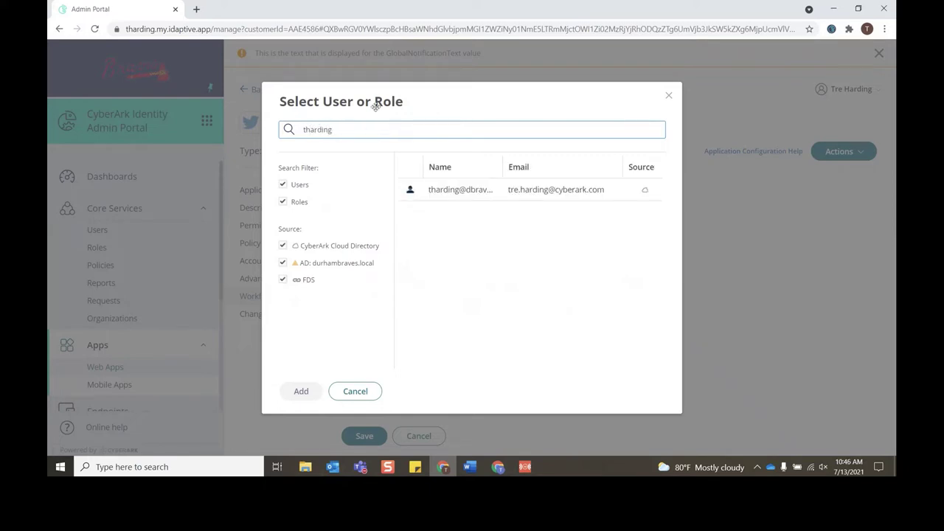
pyautogui.click(467, 195)
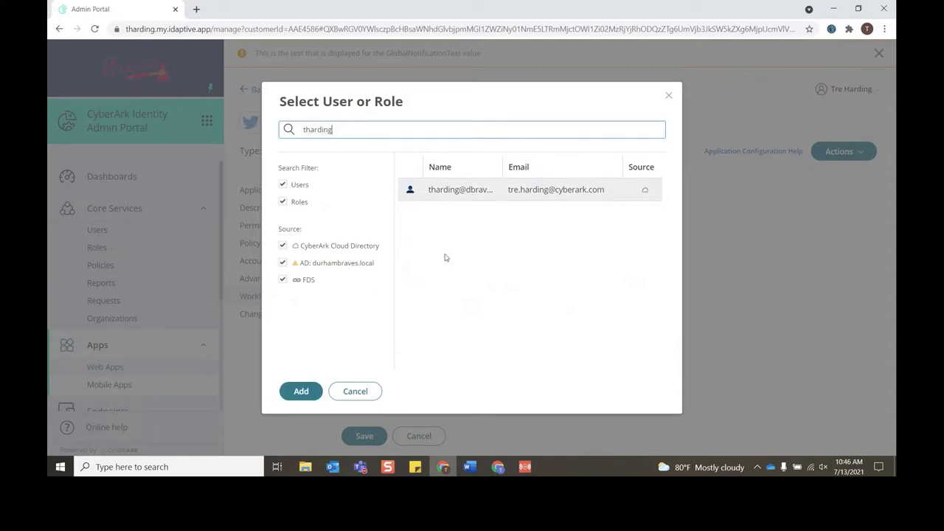
pyautogui.click(308, 393)
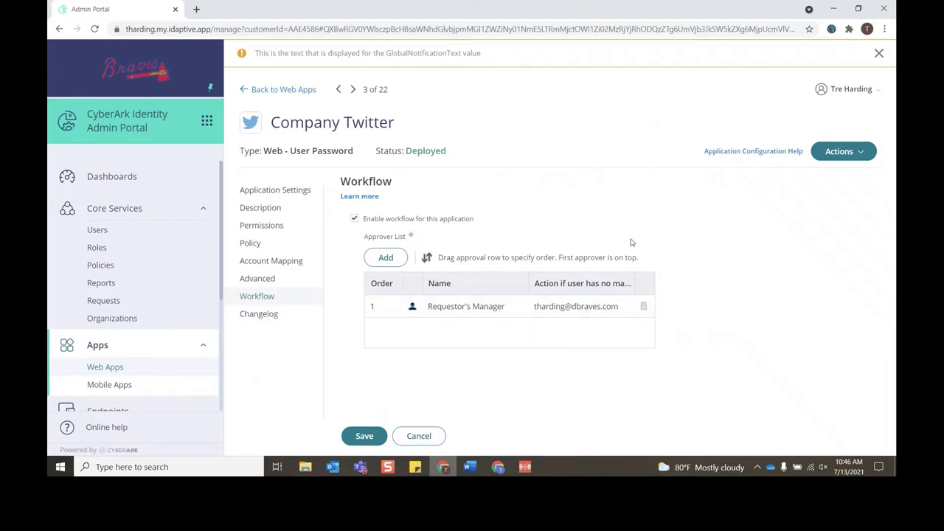
# Step: Replace the approver with Specified User or Role set to the admin user, then save the workflow
pyautogui.click(643, 307)
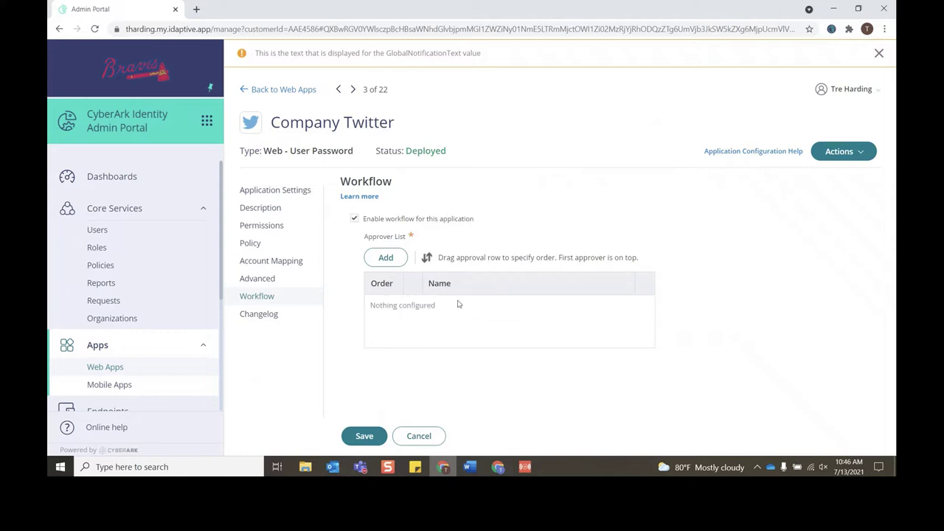
pyautogui.click(386, 262)
pyautogui.click(430, 258)
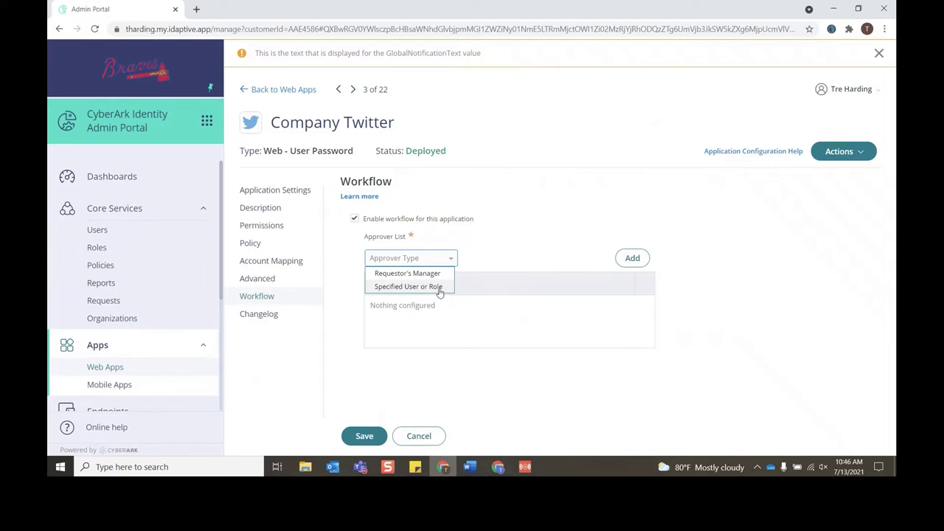
pyautogui.click(438, 288)
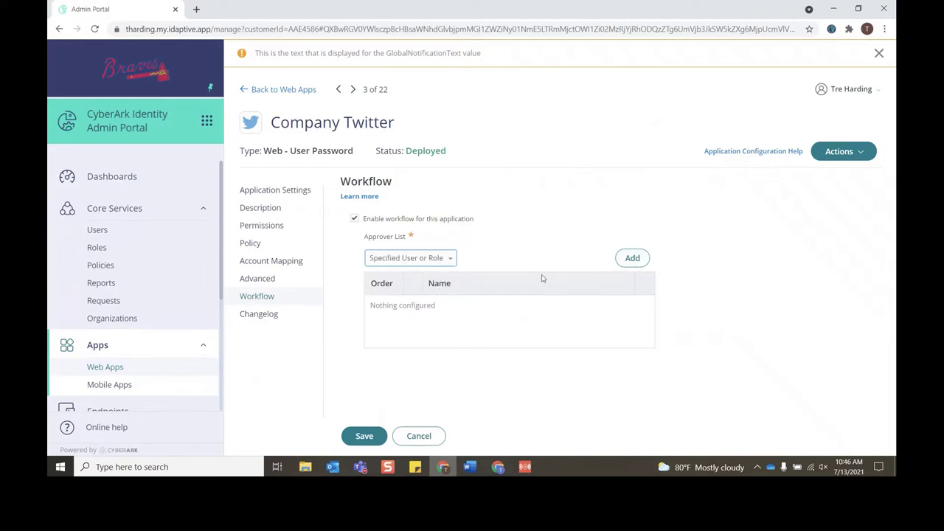
pyautogui.click(630, 259)
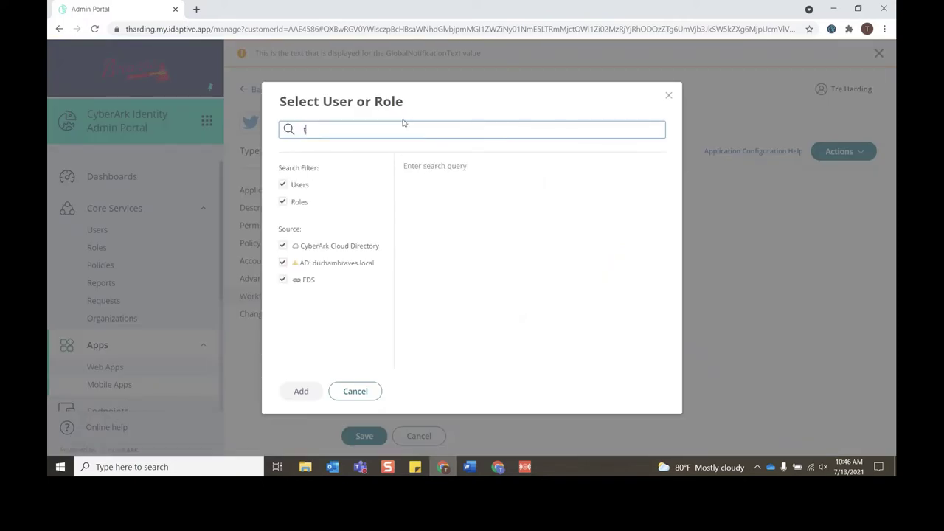
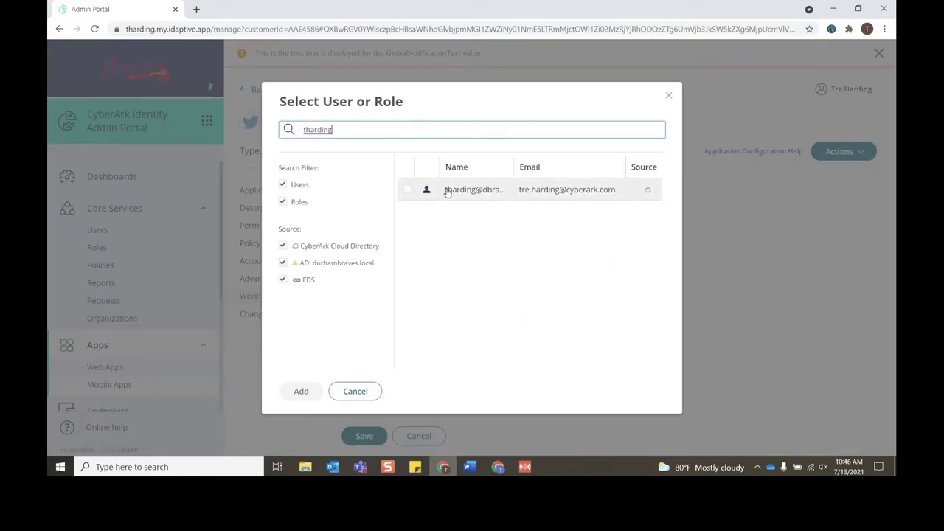
pyautogui.click(446, 192)
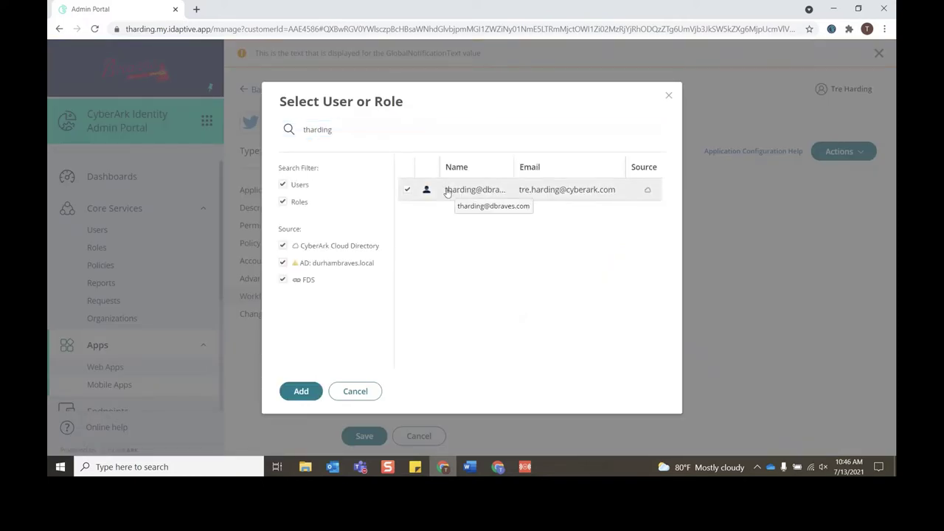
pyautogui.click(302, 391)
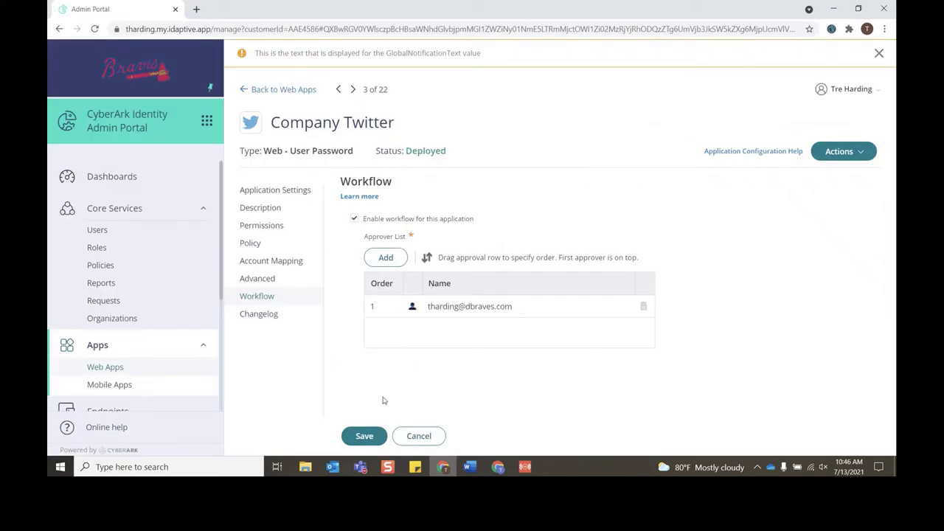
pyautogui.click(365, 436)
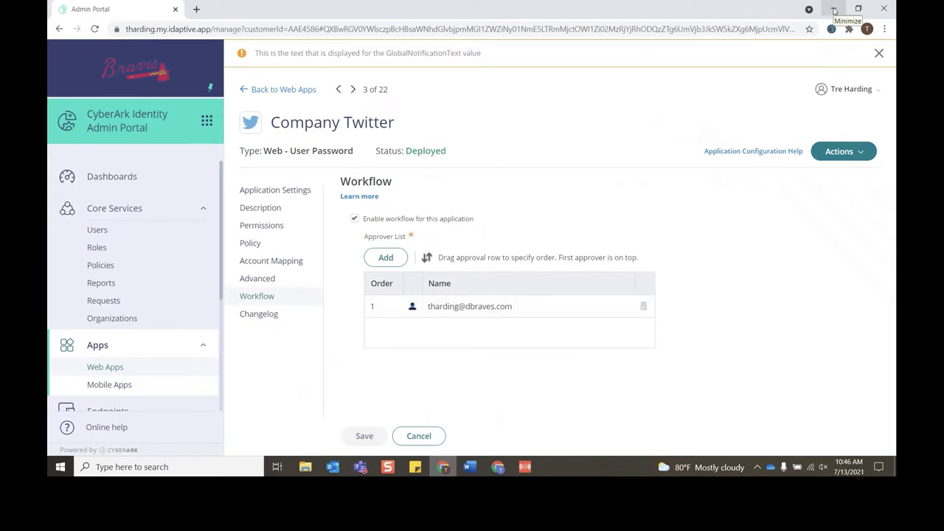
# Step: Minimize the Admin Portal and enter the requesting user's e-mail username in the User Portal
pyautogui.click(834, 10)
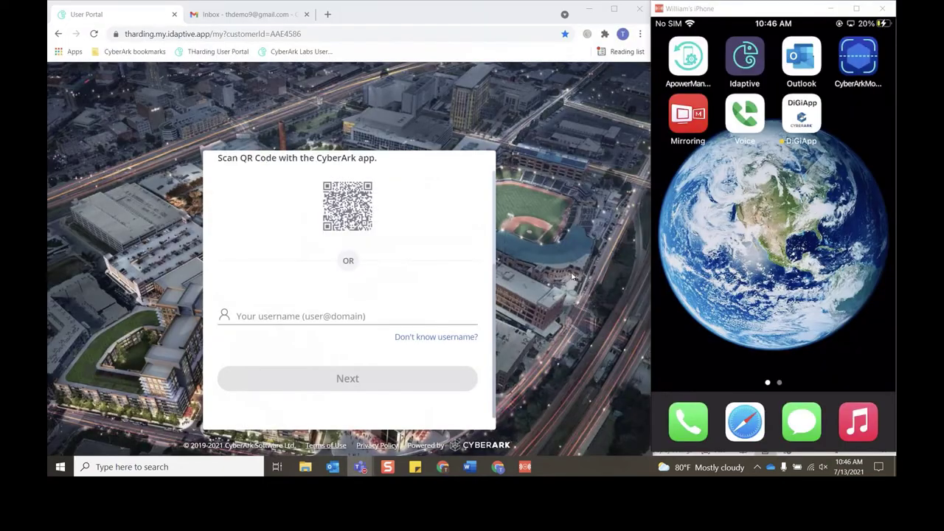
pyautogui.click(381, 310)
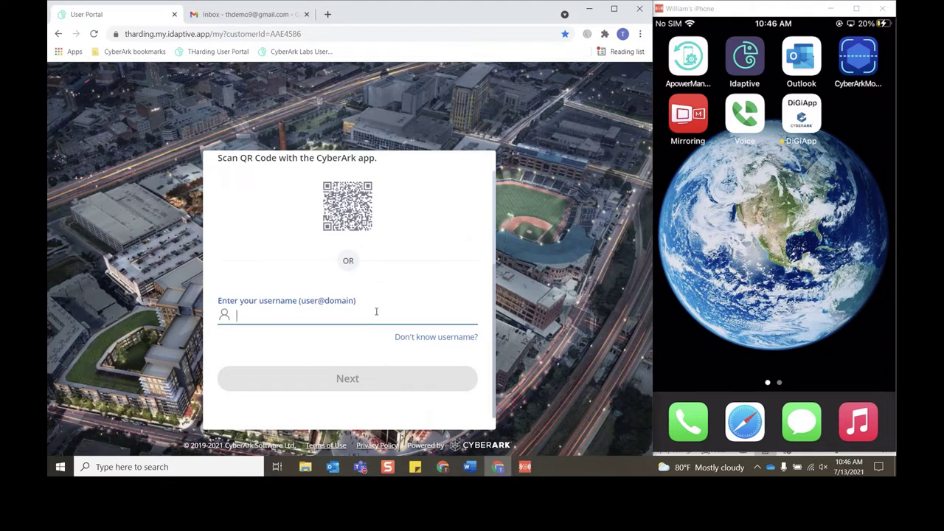
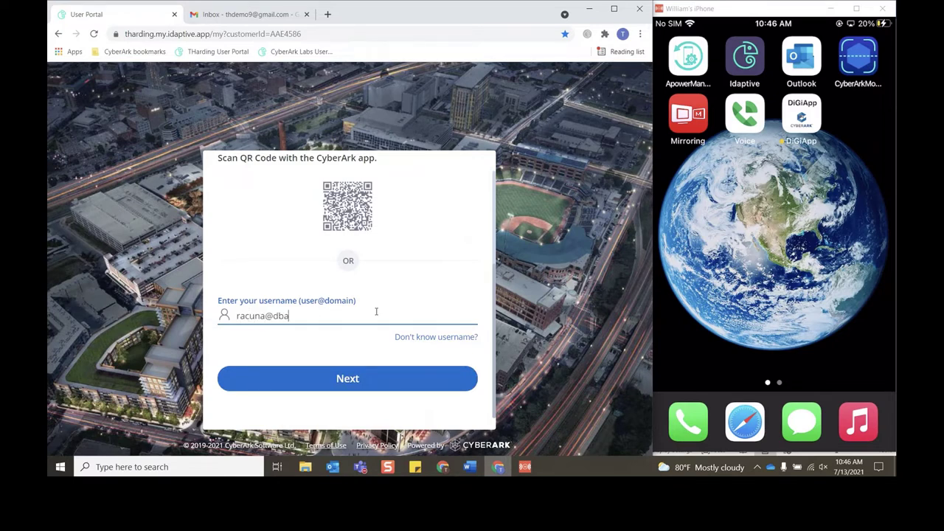
pyautogui.press('Return')
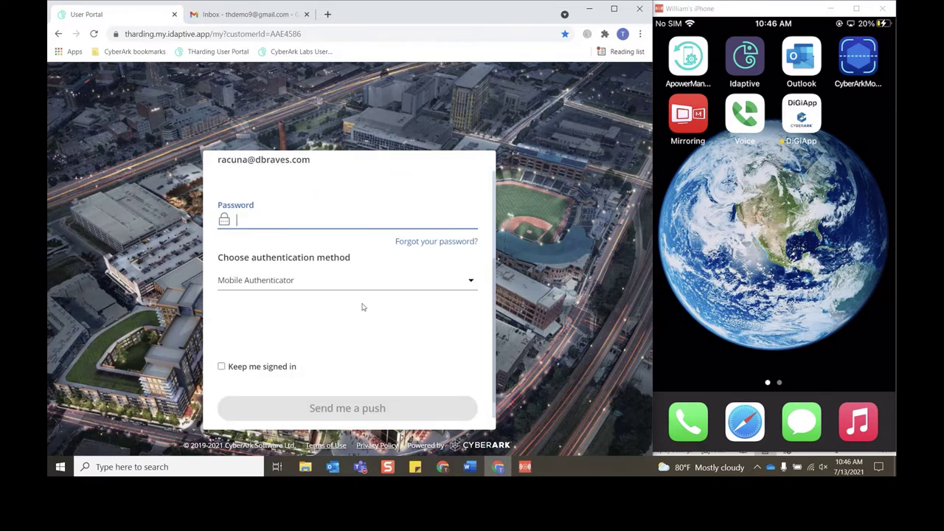
# Step: Enter the password and sign in with a Mobile Authenticator push approval
pyautogui.write('•••••••••••')
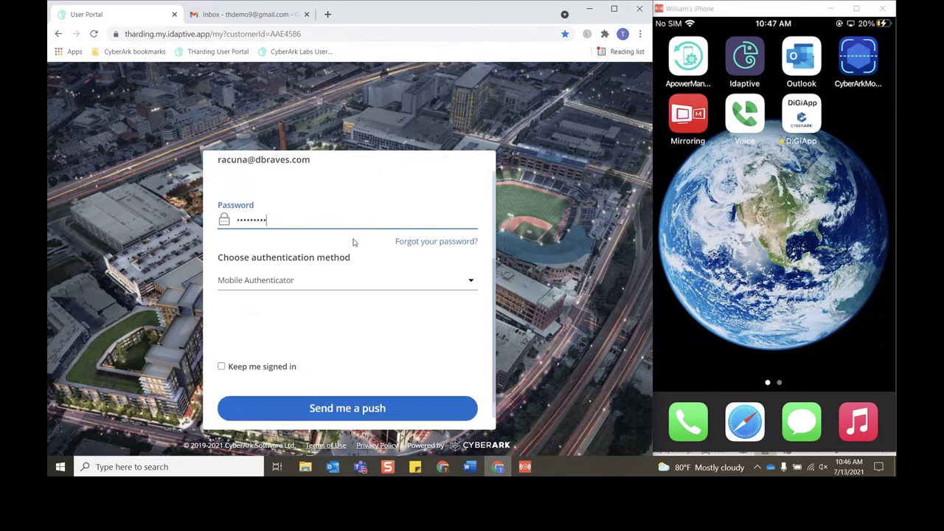
pyautogui.click(363, 283)
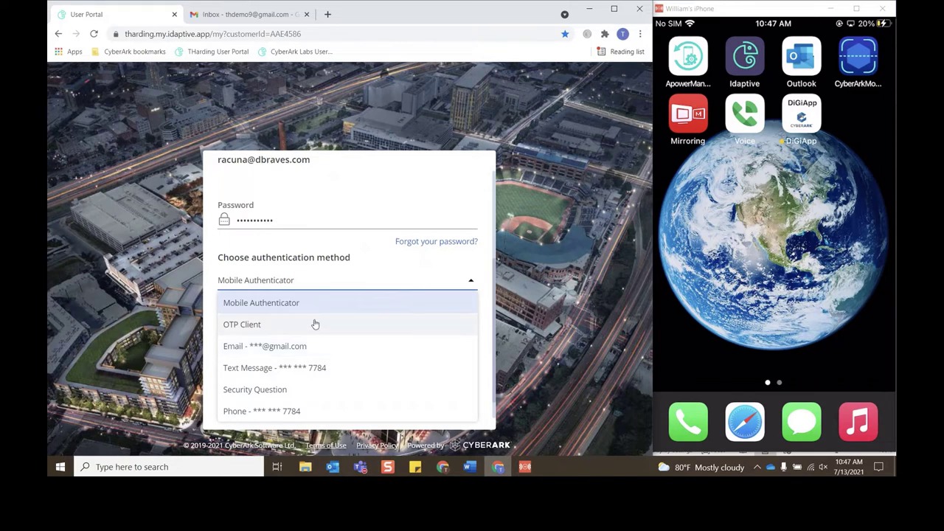
pyautogui.click(297, 303)
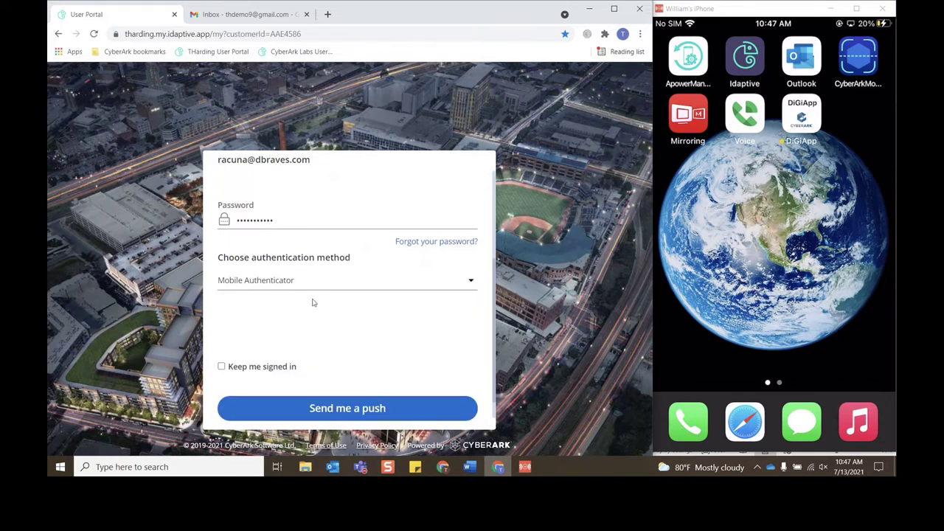
pyautogui.click(396, 410)
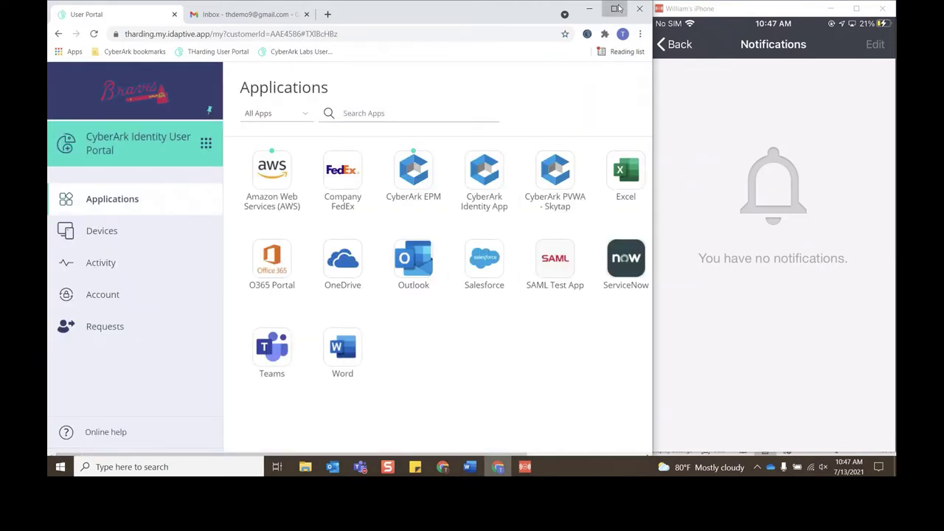
# Step: Maximize the browser, open Add Apps, and search the catalog for 'Tw'
pyautogui.click(613, 8)
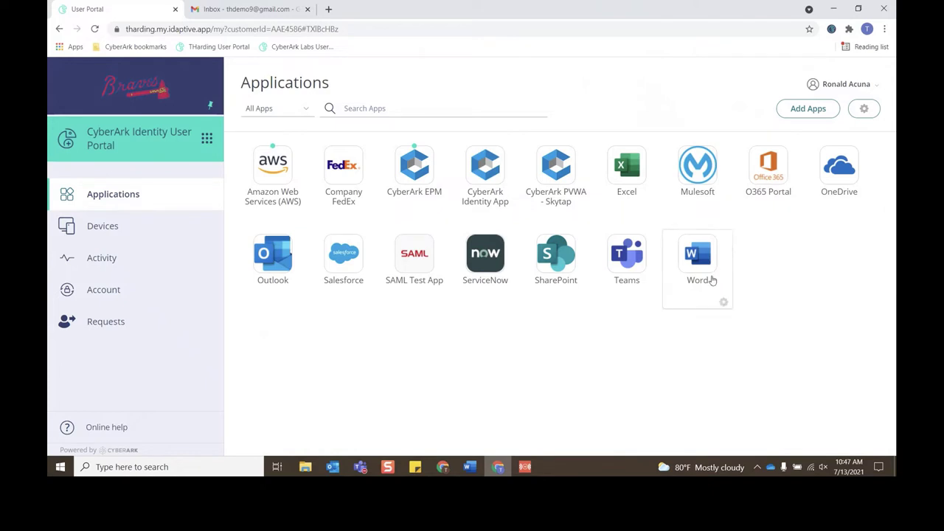
pyautogui.click(809, 110)
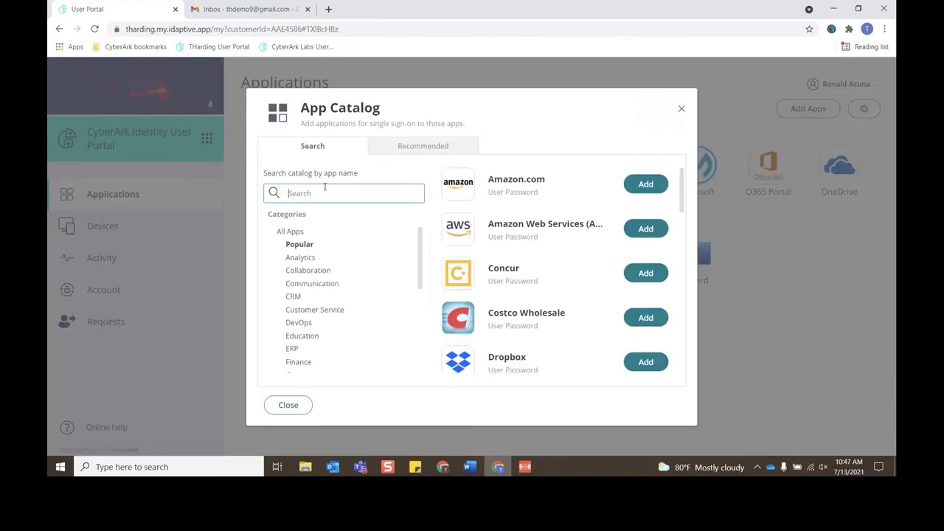
pyautogui.write('Twitter')
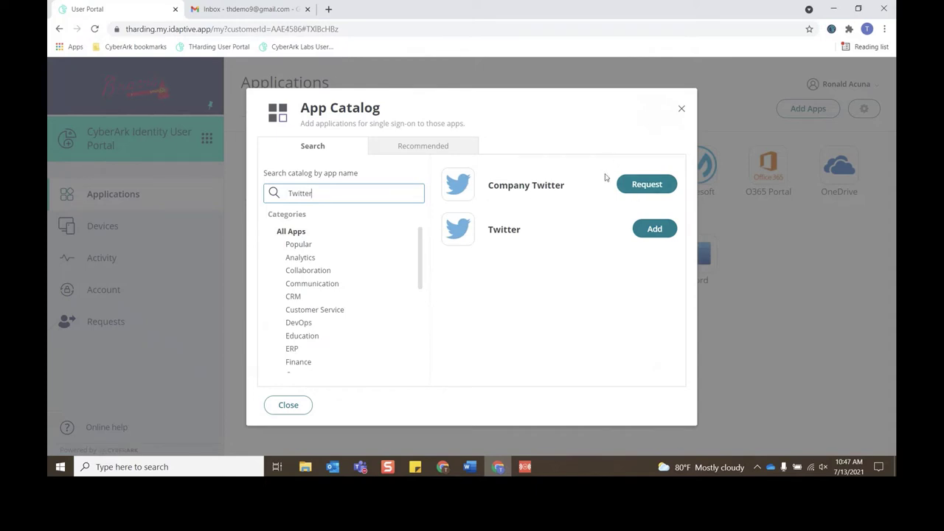
# Step: Request Company Twitter with the reason 'I need access to post on the company's behalf'
pyautogui.click(640, 185)
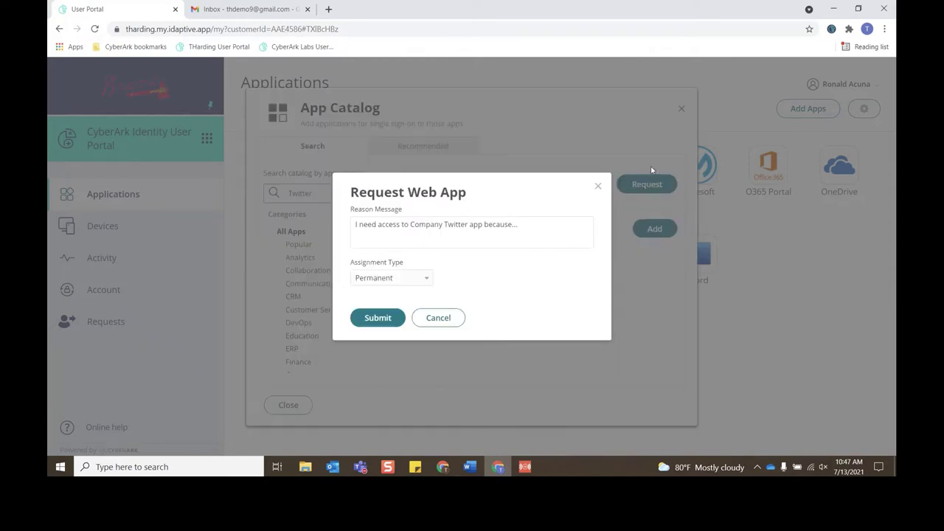
pyautogui.click(514, 226)
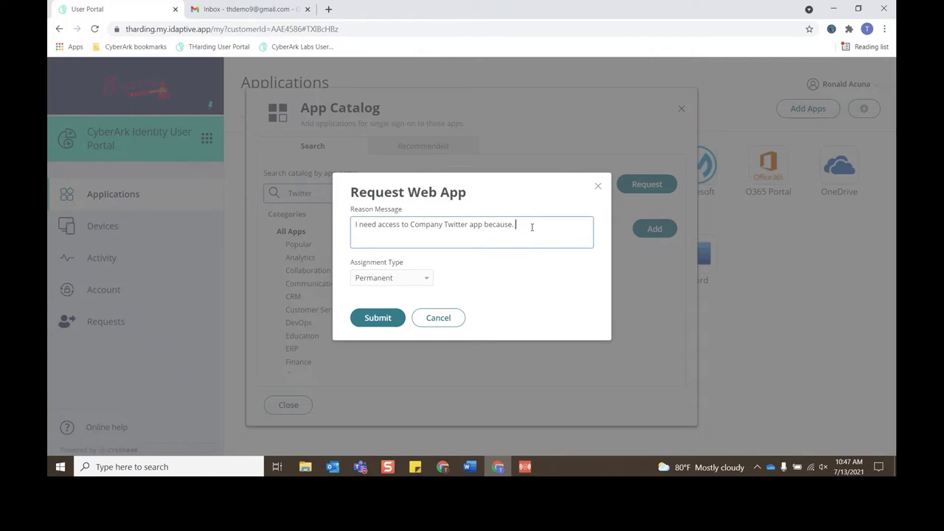
pyautogui.write("I need access to post on the company's behalf")
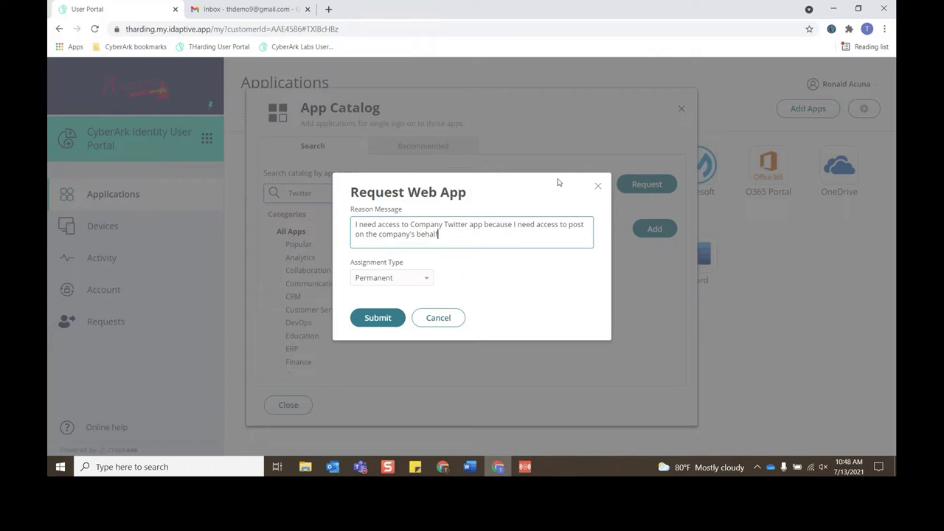
# Step: Set the request's Assignment Type to Windowed
pyautogui.click(413, 279)
pyautogui.click(413, 278)
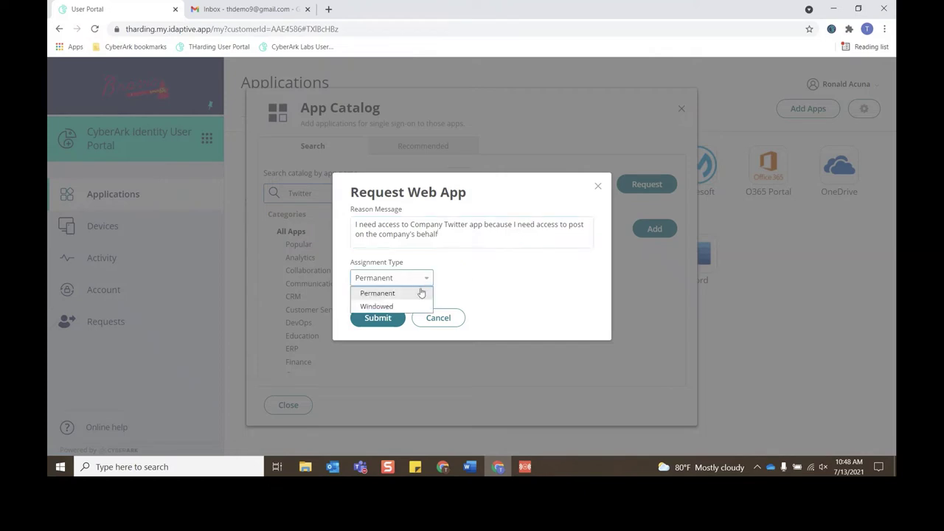
pyautogui.click(425, 281)
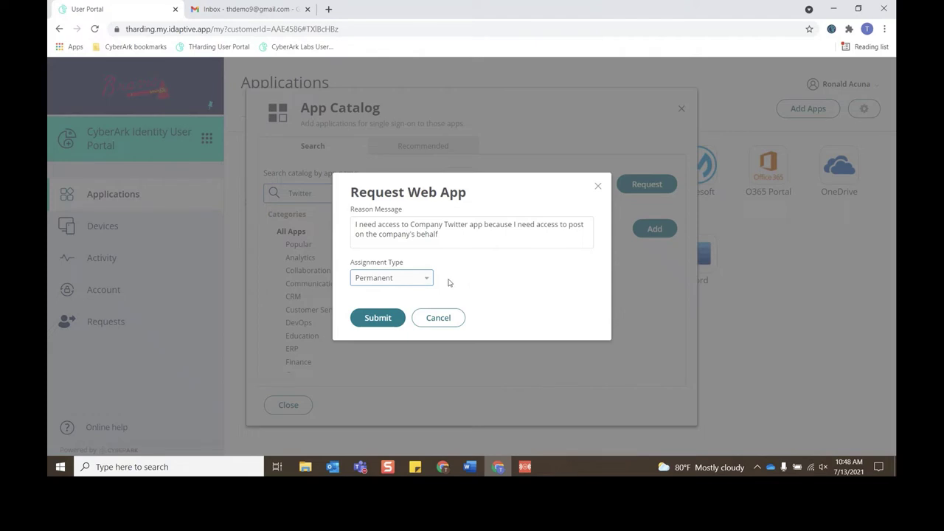
pyautogui.click(418, 281)
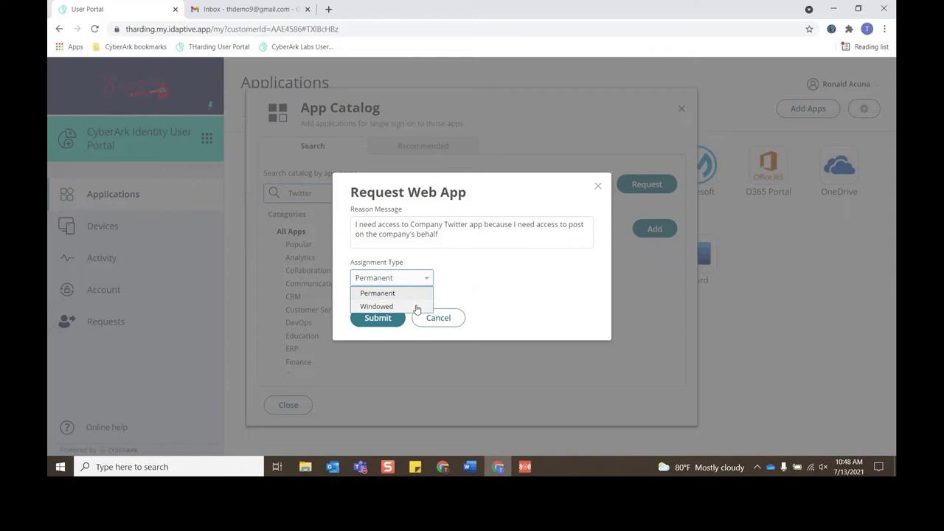
pyautogui.click(416, 307)
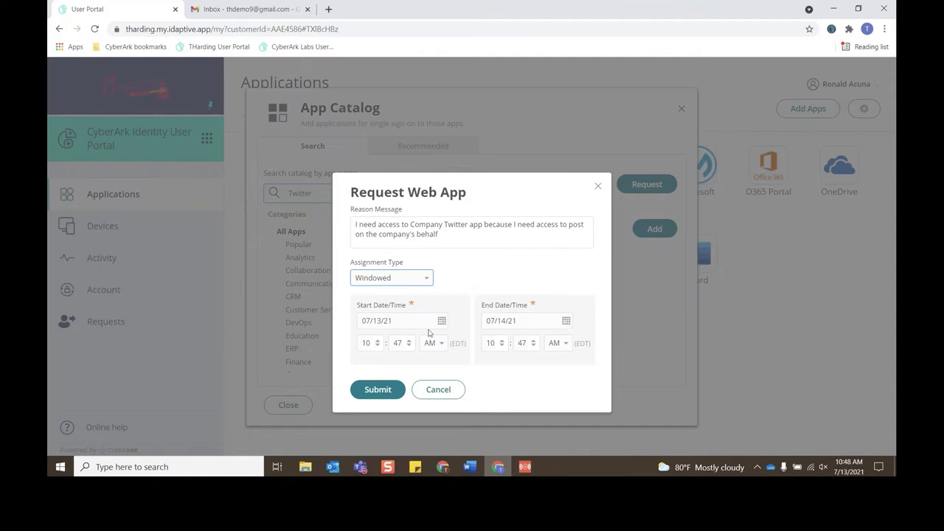
# Step: Set the end date to 08/13/21 and submit the request
pyautogui.click(567, 322)
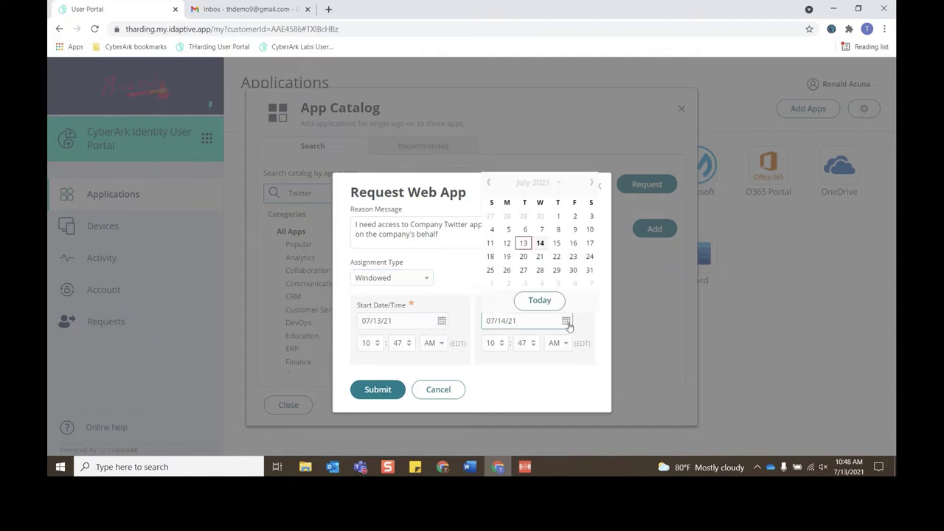
pyautogui.click(592, 184)
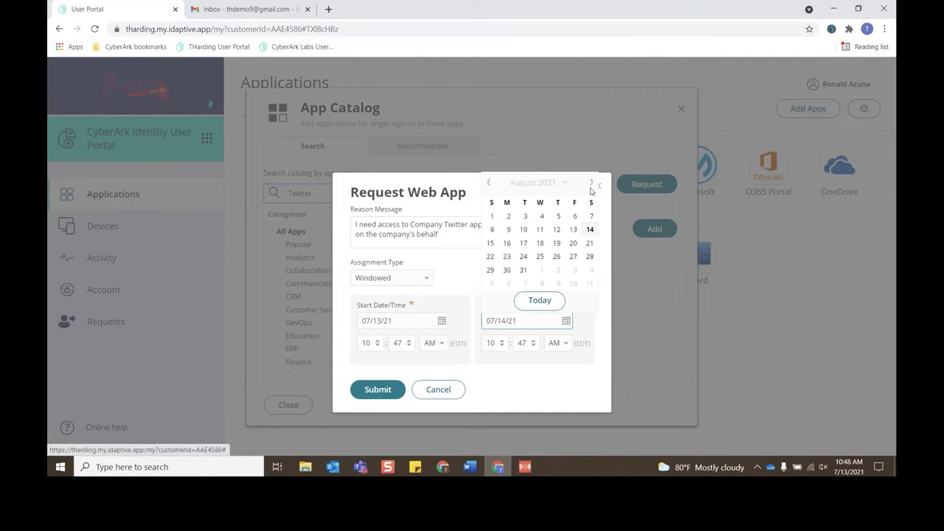
pyautogui.click(573, 234)
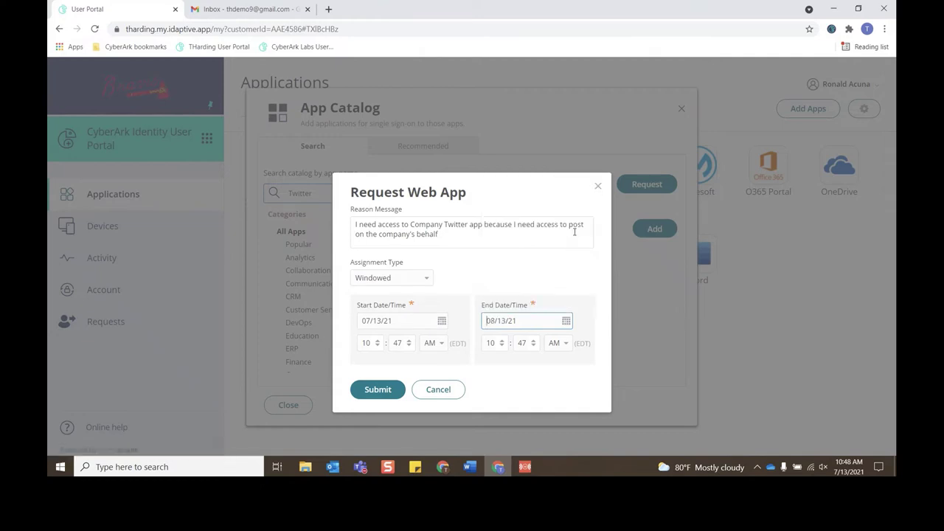
pyautogui.click(393, 399)
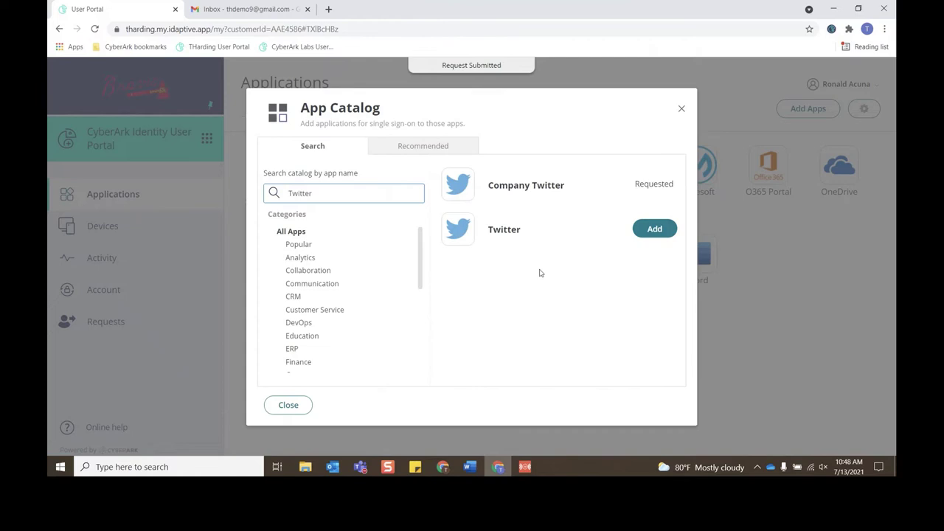
# Step: Close the App Catalog and view the Requests page showing the Company Twitter request as Pending
pyautogui.click(289, 405)
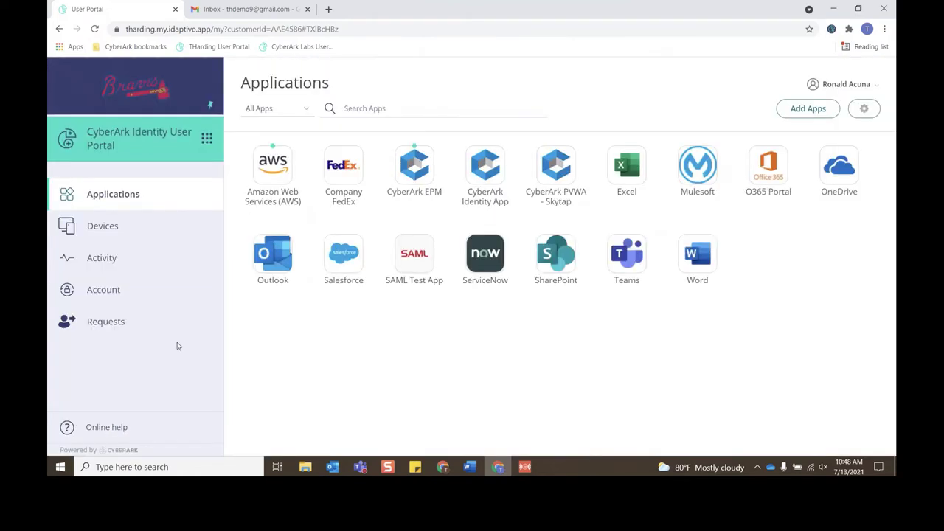
pyautogui.click(137, 326)
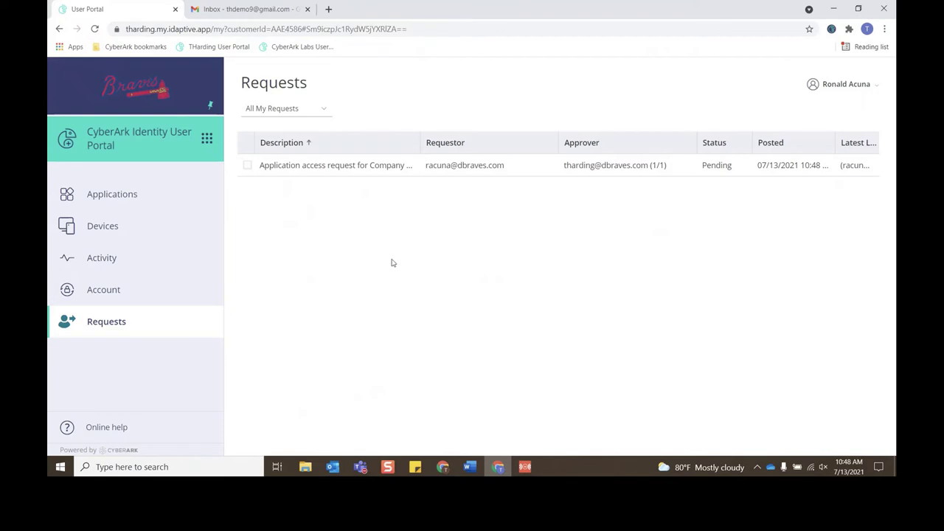
# Step: Read the 'New app access request' email in Outlook's Workflow Requests folder, then return to the Admin Portal
pyautogui.click(332, 466)
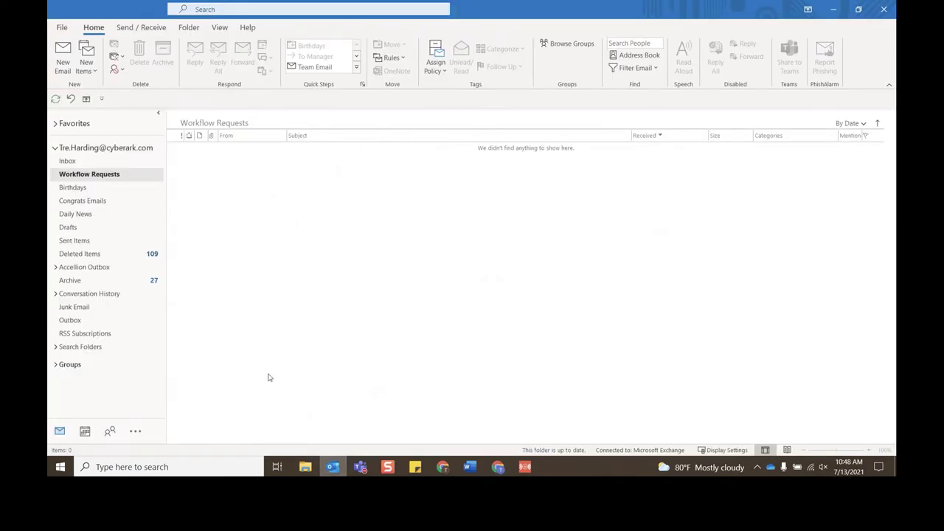
pyautogui.click(86, 162)
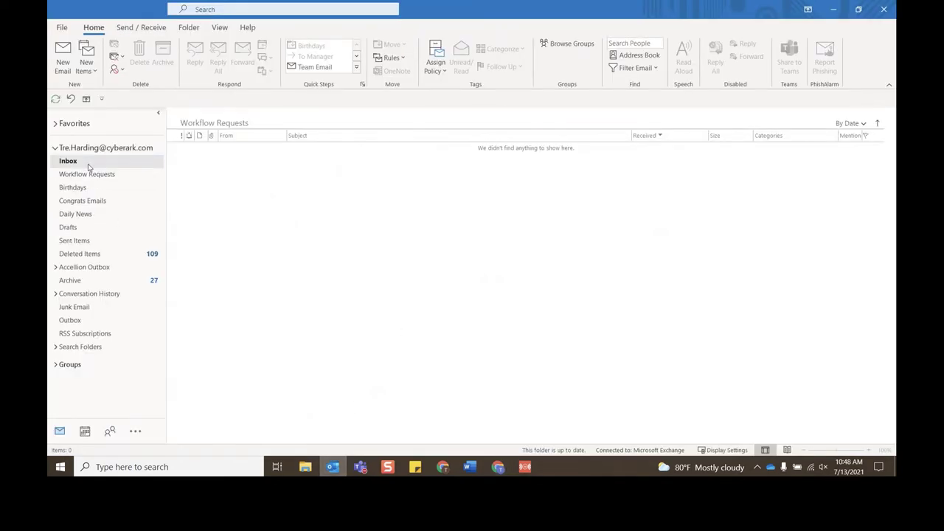
pyautogui.click(123, 177)
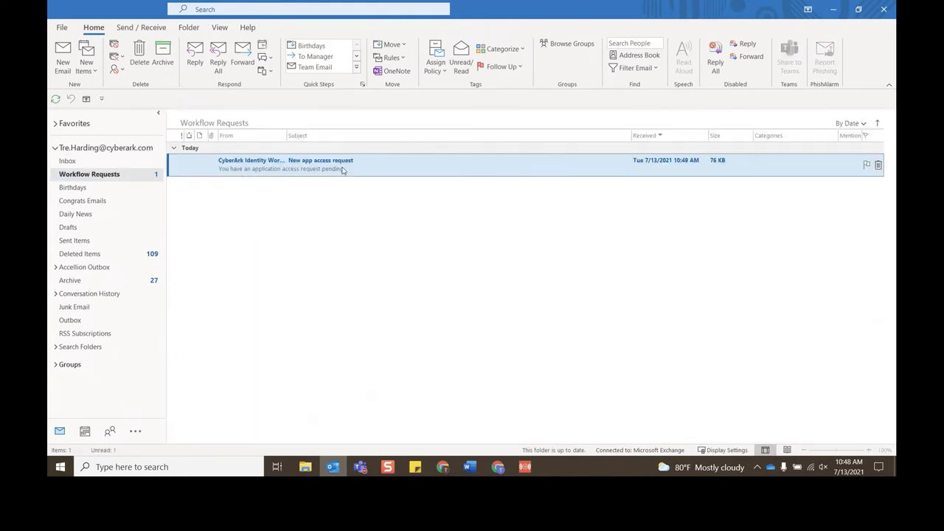
pyautogui.doubleClick(379, 168)
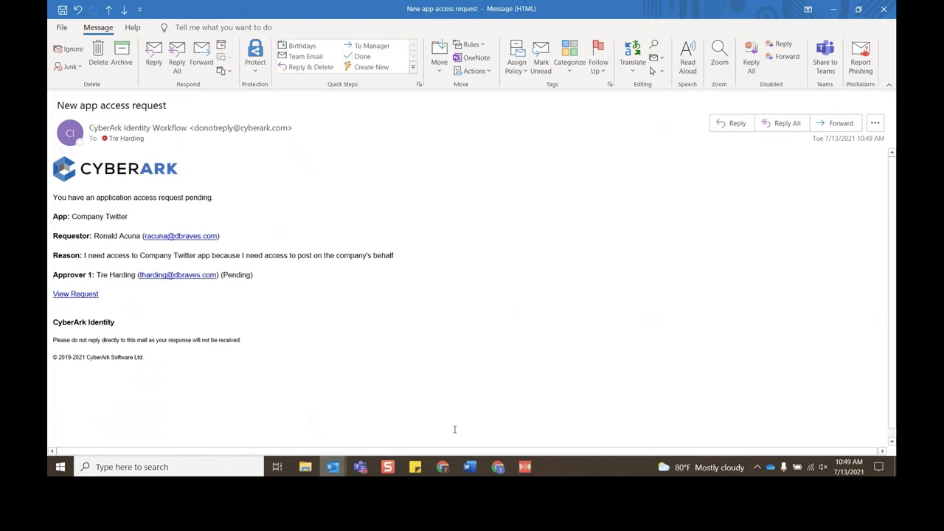
pyautogui.click(450, 470)
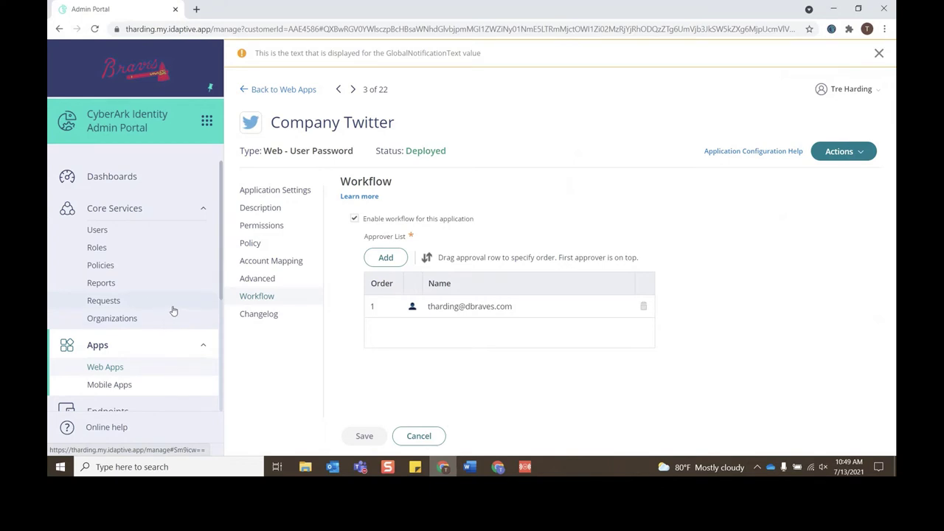
# Step: Open the 'Application access request for Company Twitter' from the Admin Portal's Requests list
pyautogui.click(172, 310)
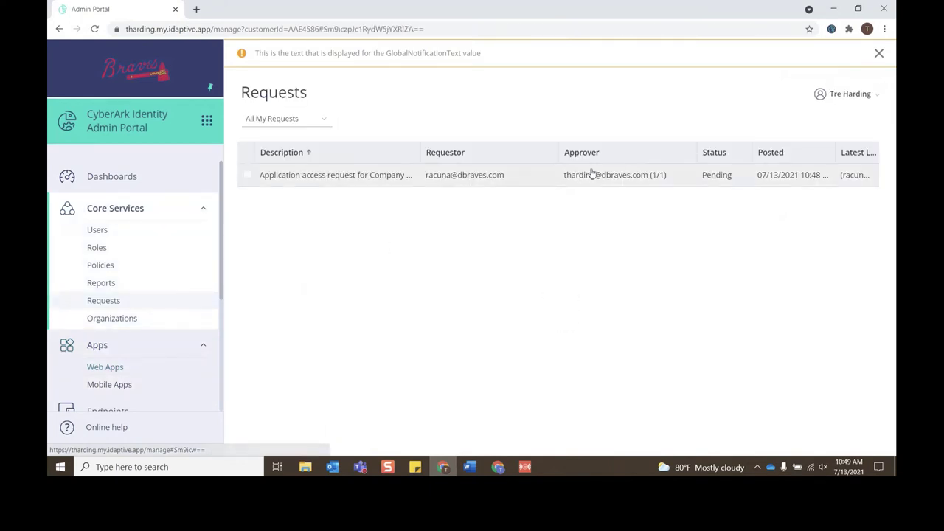
pyautogui.click(469, 184)
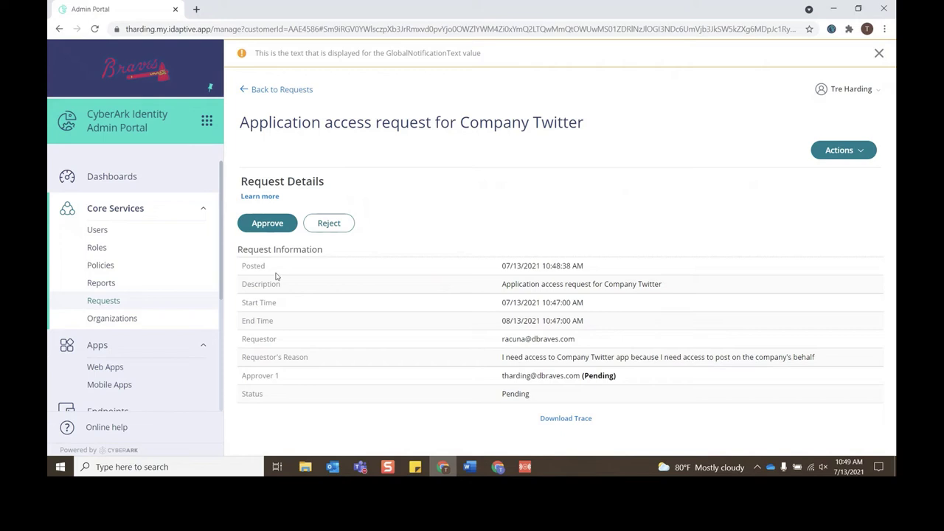
# Step: Approve the Company Twitter request as a Windowed assignment from 07/13/21 to 08/13/21
pyautogui.click(269, 224)
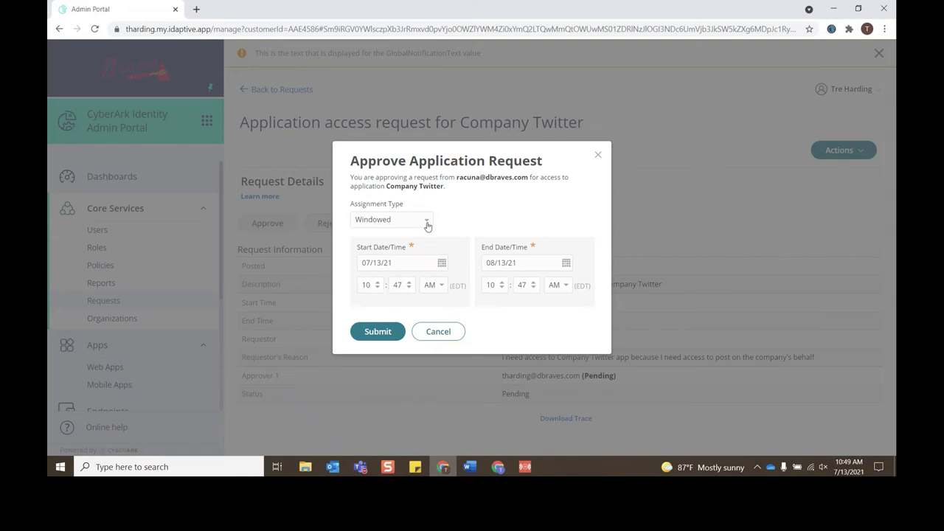
pyautogui.click(426, 220)
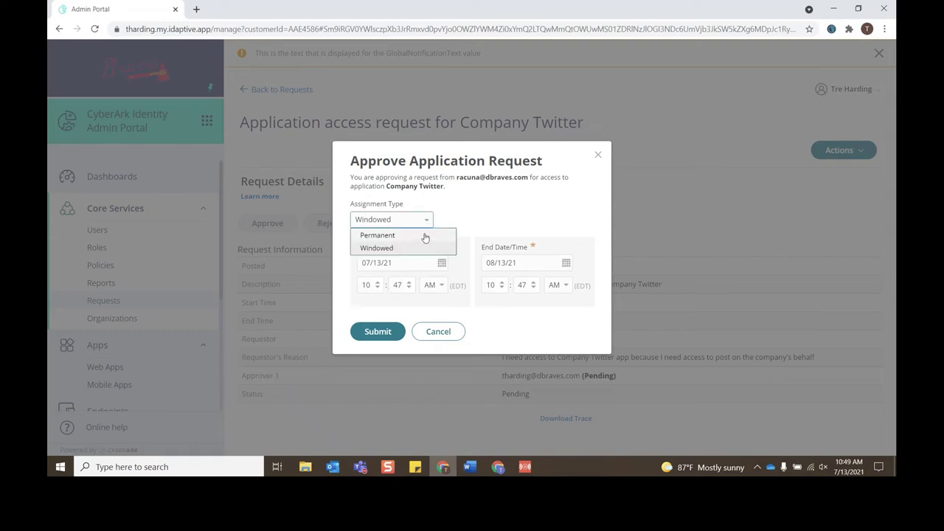
pyautogui.click(531, 210)
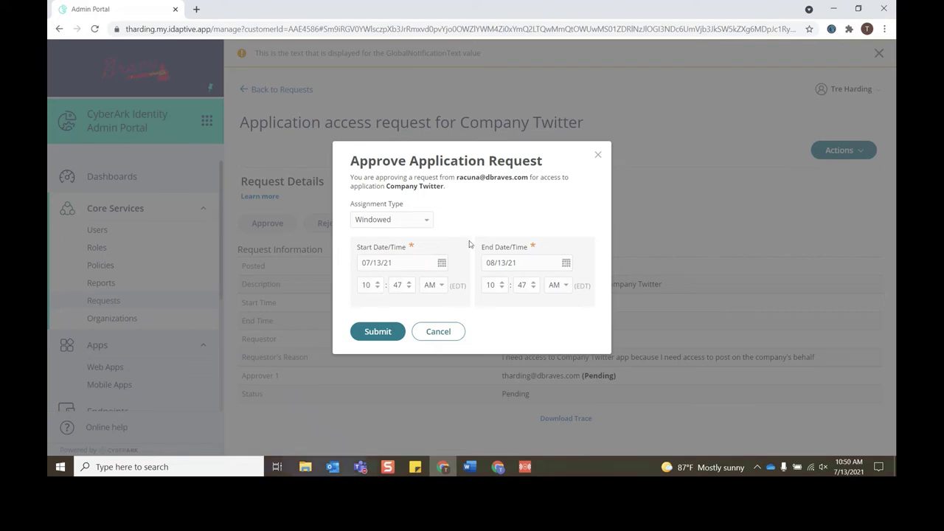
pyautogui.click(374, 334)
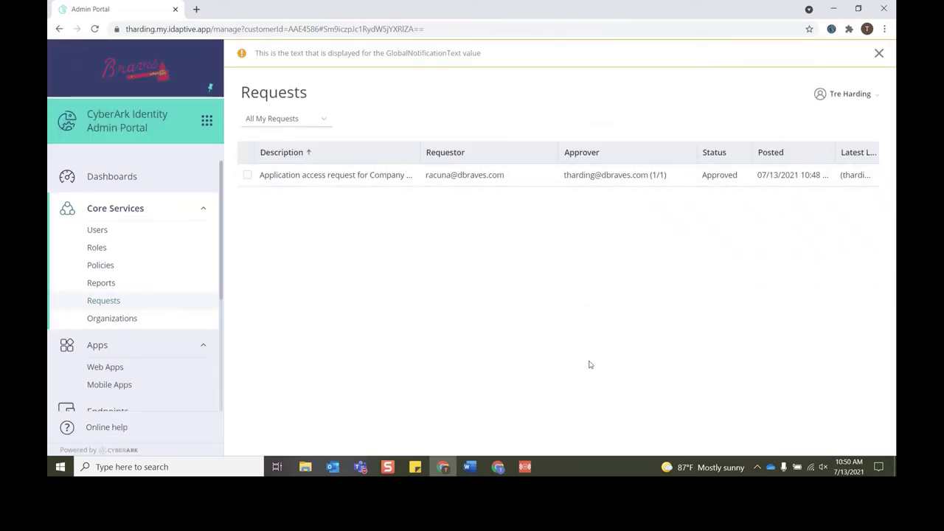
# Step: In the user portal's Gmail inbox, open the 'App request approved' email for Company Twitter
pyautogui.moveTo(501, 470)
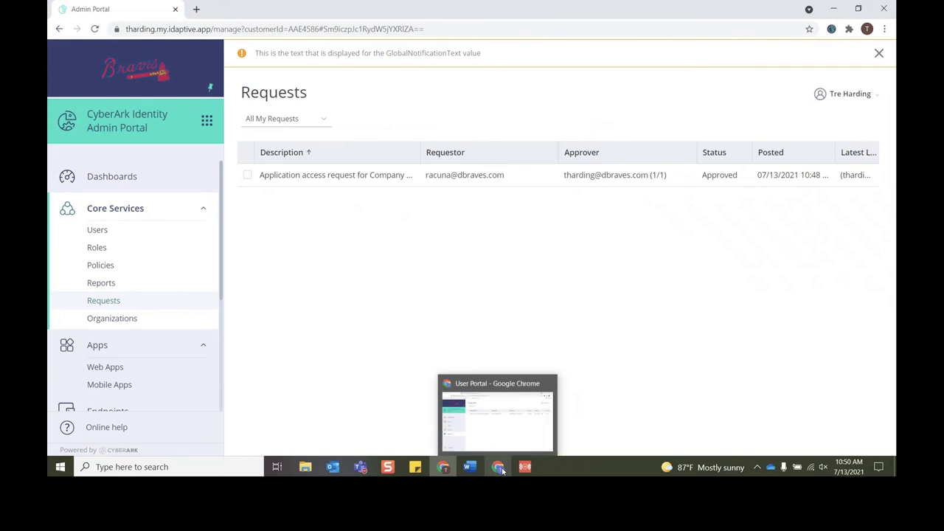
pyautogui.click(502, 435)
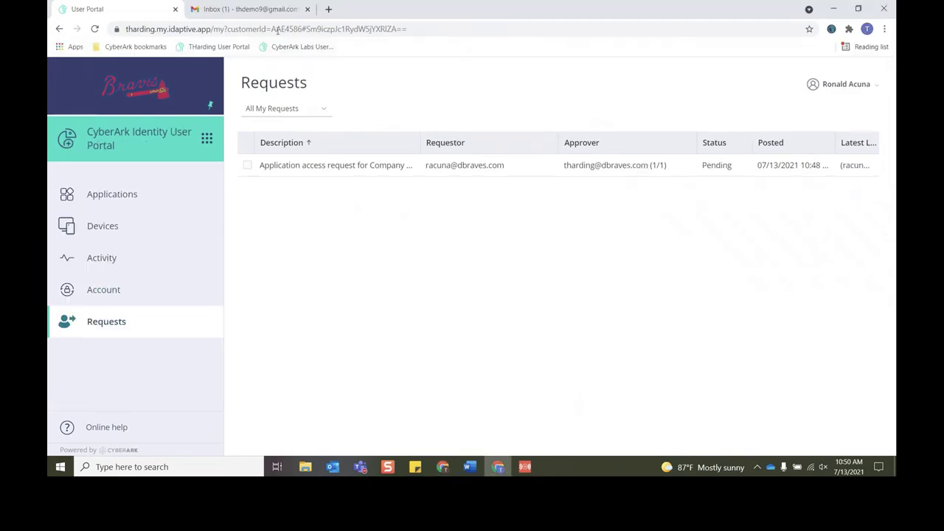
pyautogui.click(264, 10)
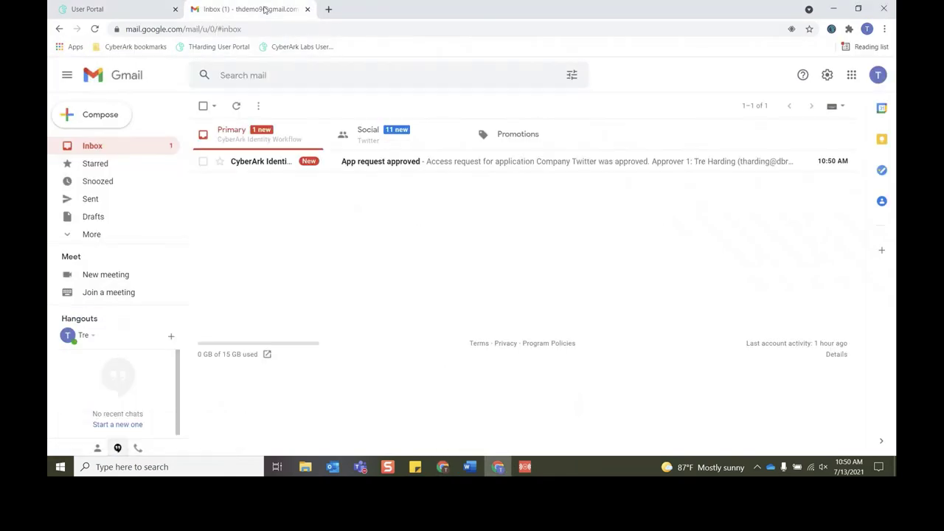
pyautogui.click(461, 168)
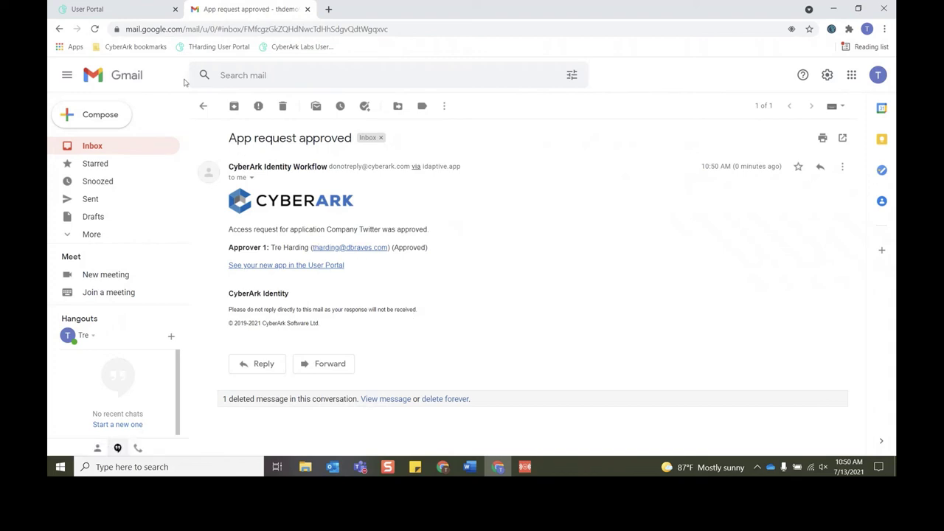
# Step: Check that Company Twitter is listed among the user's applications in the User Portal
pyautogui.click(134, 17)
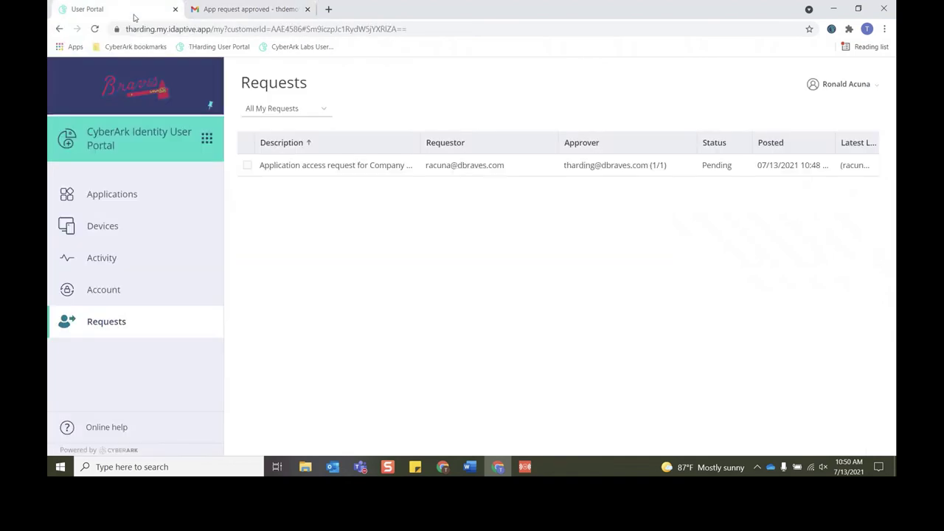
pyautogui.click(179, 206)
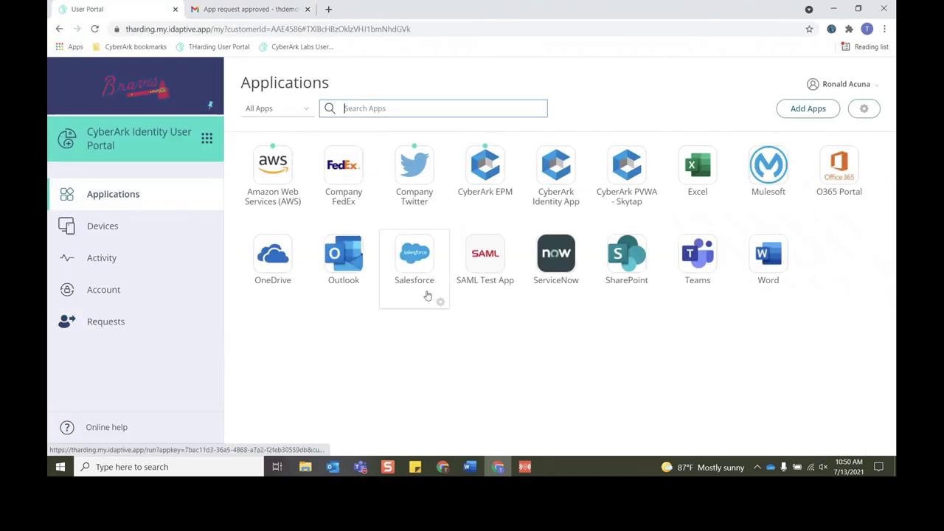
pyautogui.moveTo(434, 212)
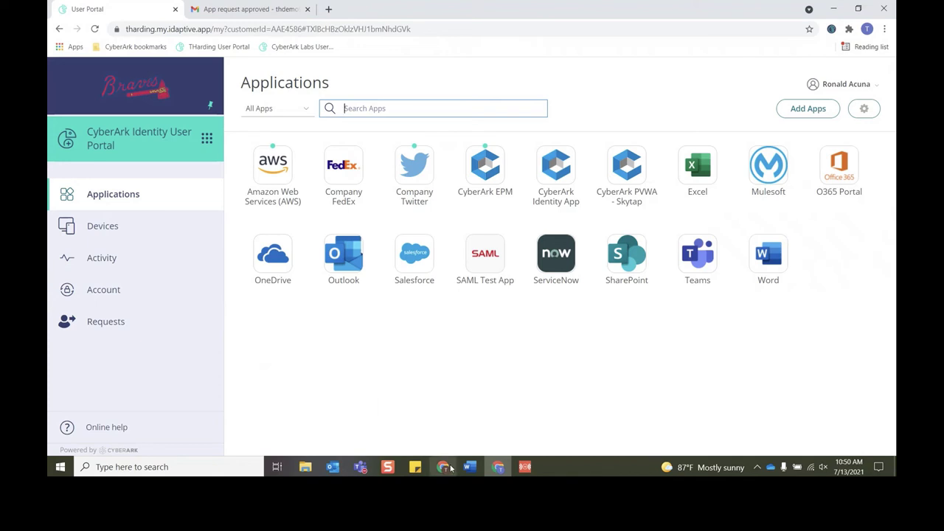
# Step: Back in the Admin Portal, list the Builtin Reports' Applications category, including Application Requests
pyautogui.moveTo(450, 468)
pyautogui.click(442, 430)
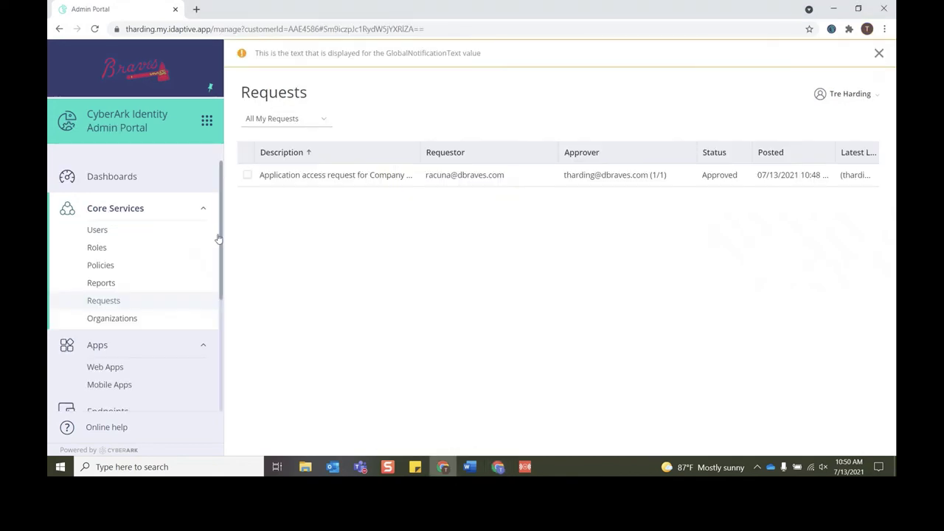
pyautogui.click(166, 288)
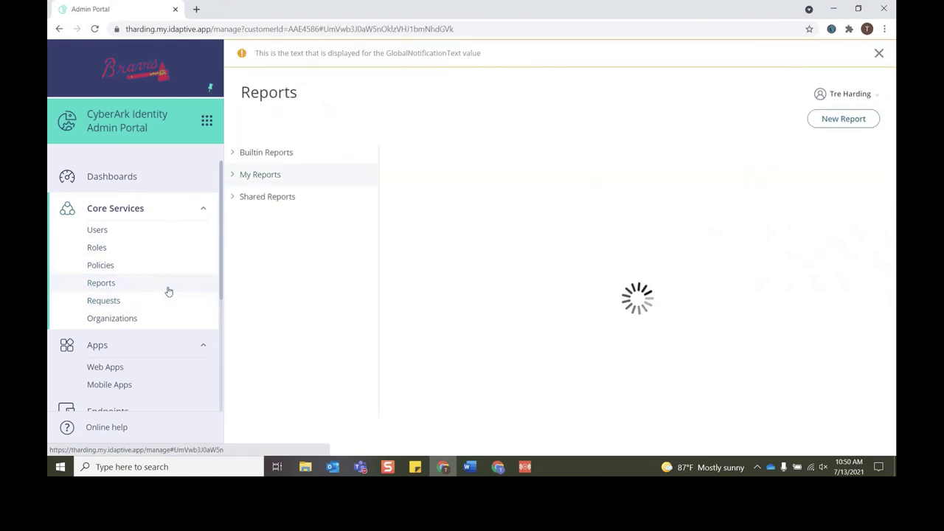
pyautogui.click(235, 157)
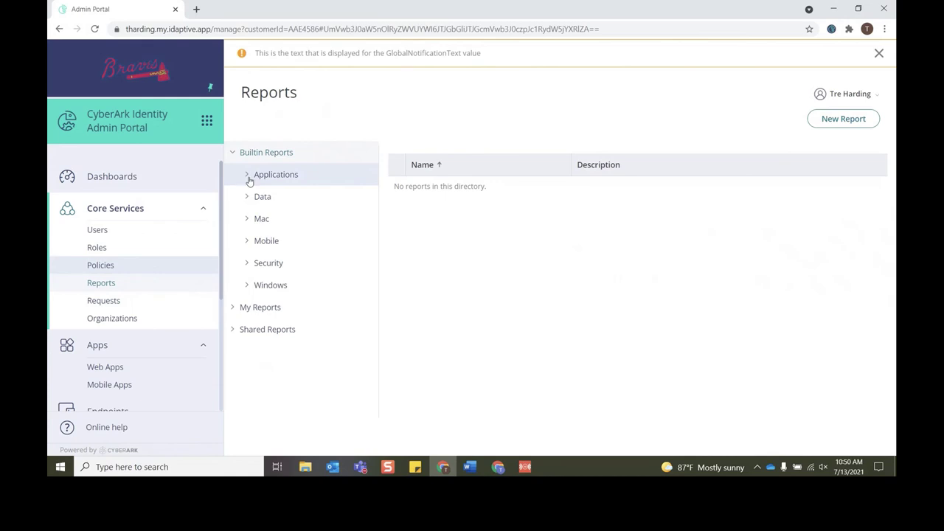
pyautogui.click(250, 180)
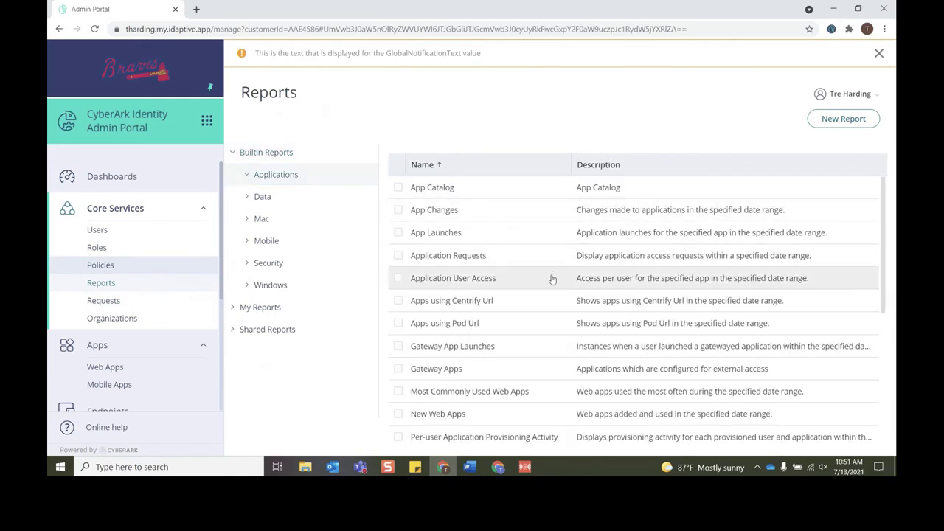
# Step: Run the Application Requests report with its date range kept as hours ago to hours from now
pyautogui.click(489, 261)
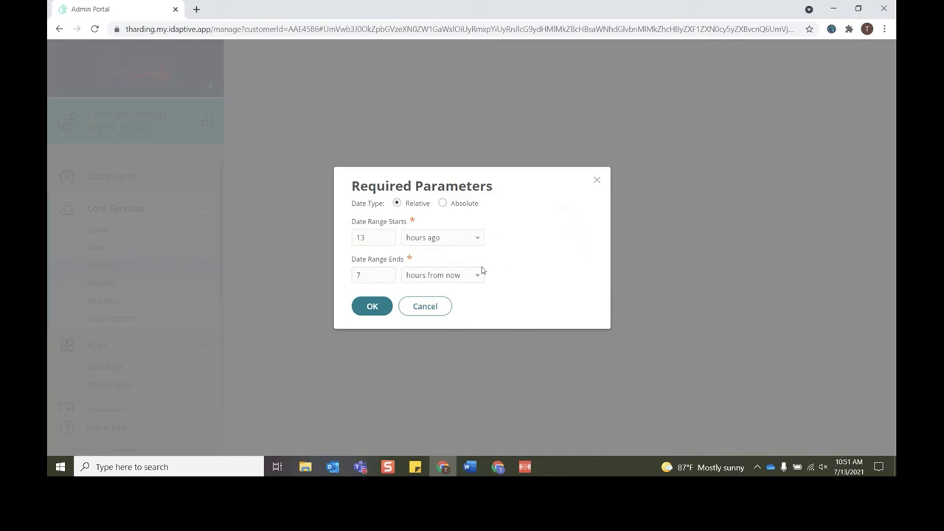
pyautogui.click(434, 244)
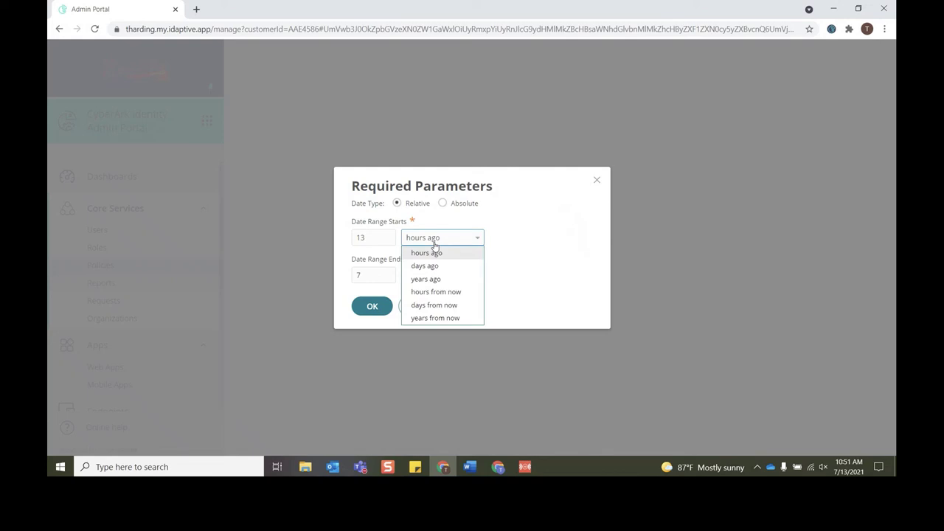
pyautogui.click(434, 246)
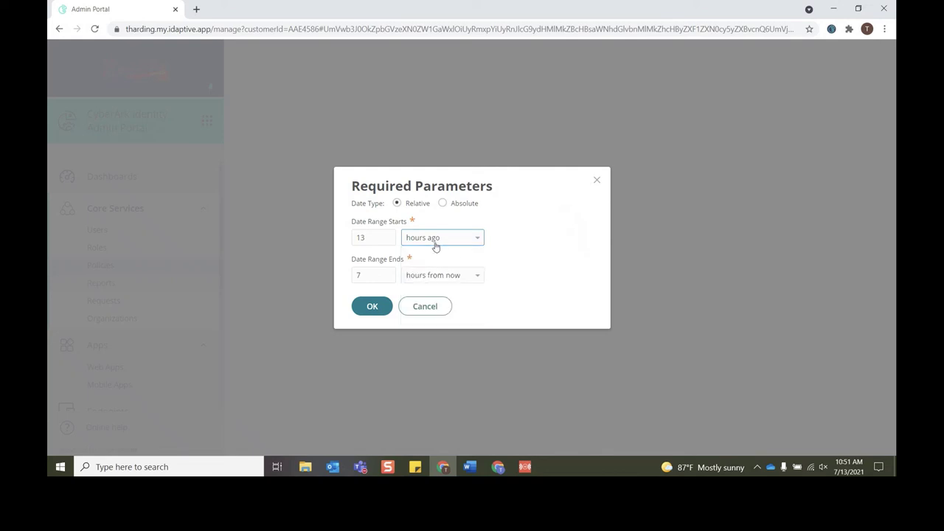
pyautogui.click(465, 279)
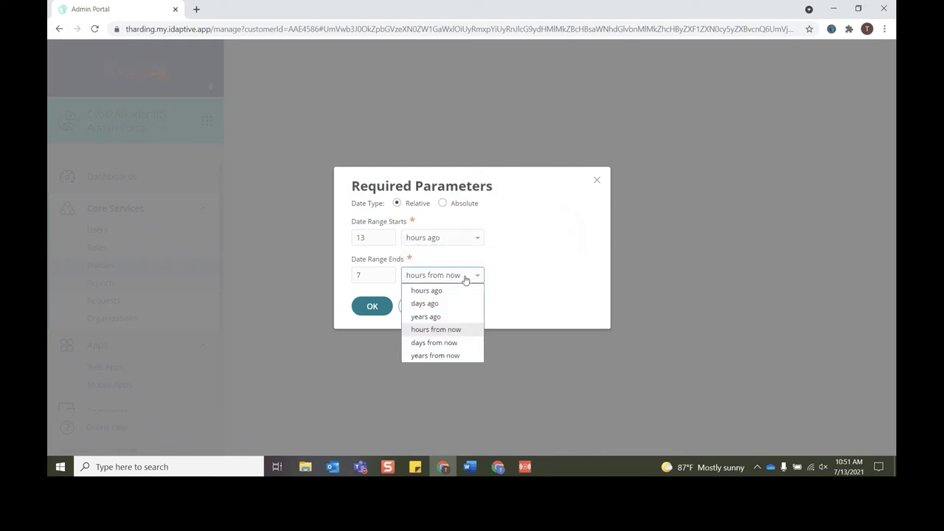
pyautogui.click(465, 278)
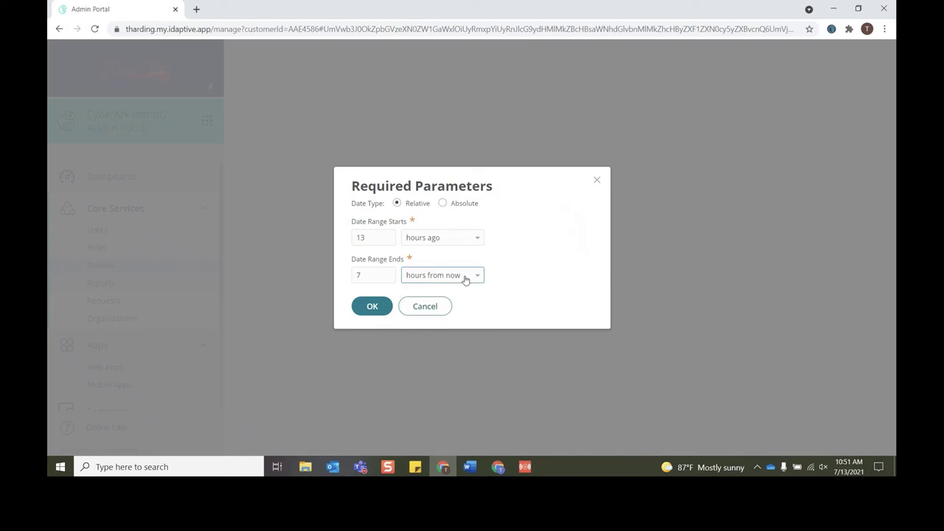
pyautogui.click(371, 307)
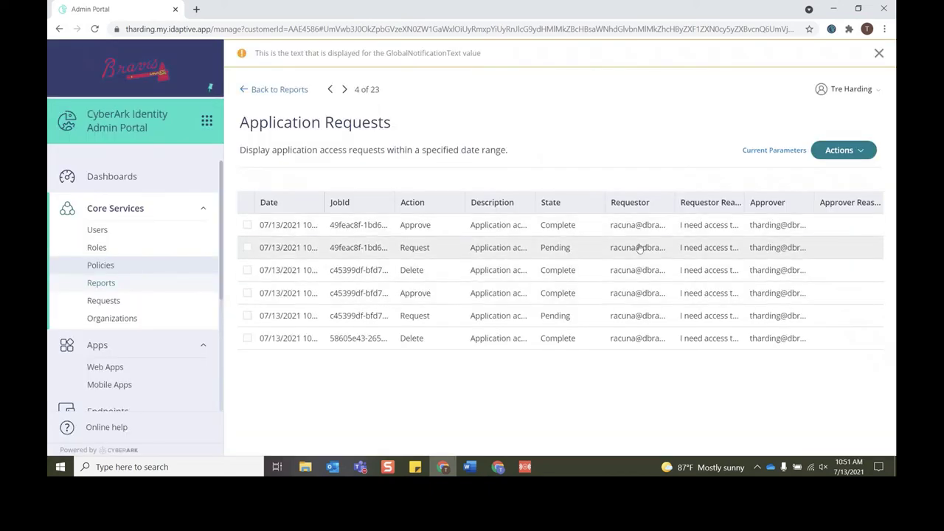